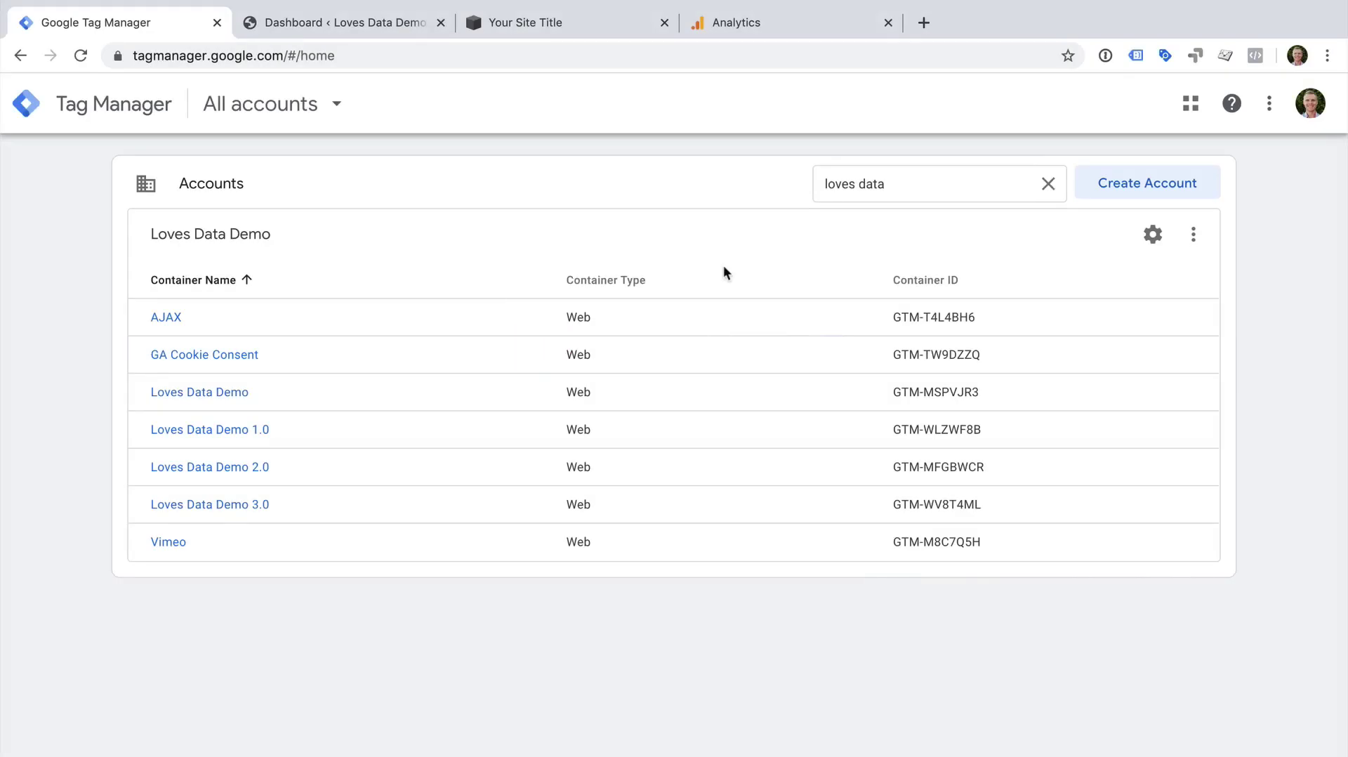
# Step: Start a new Tag Manager account named Loves Data Demo, with country Australia and anonymous data sharing enabled
pyautogui.click(1119, 183)
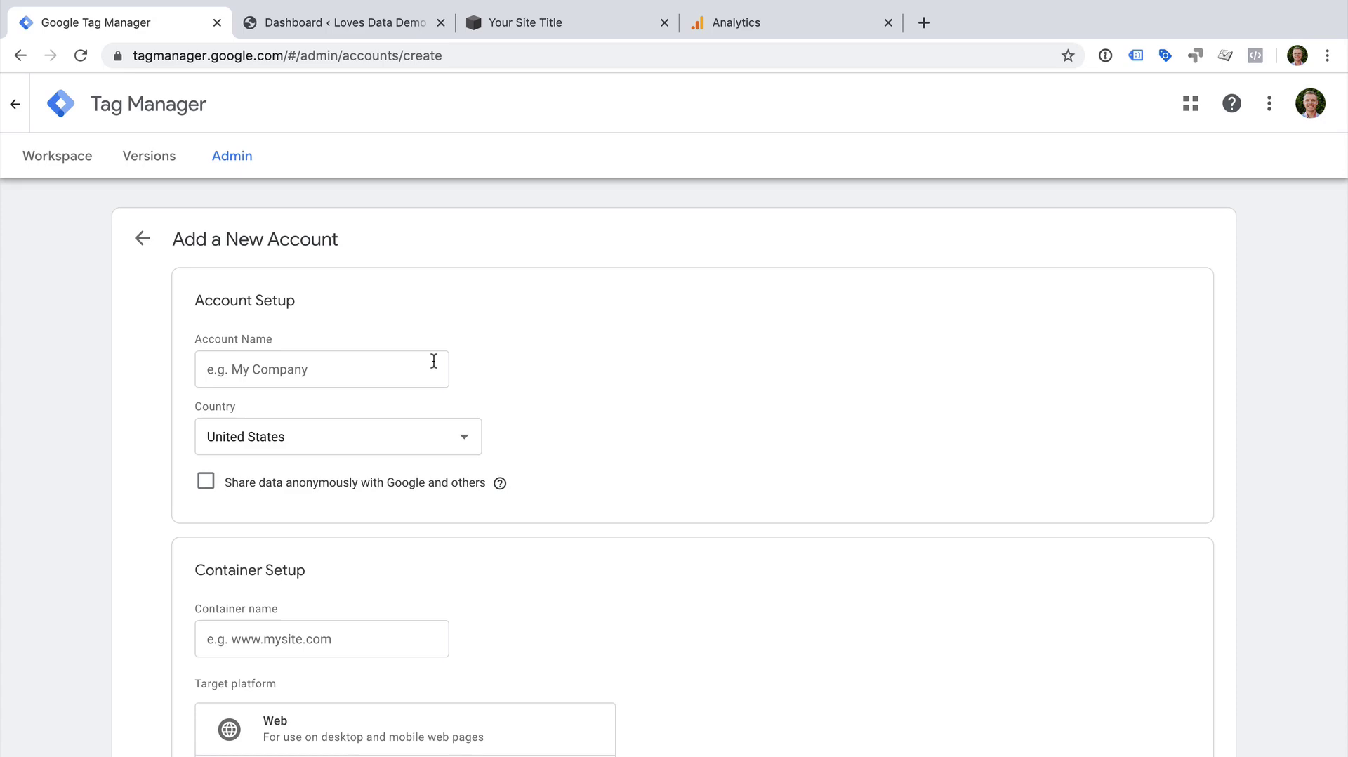
pyautogui.click(408, 370)
pyautogui.write('Loves Data Demo')
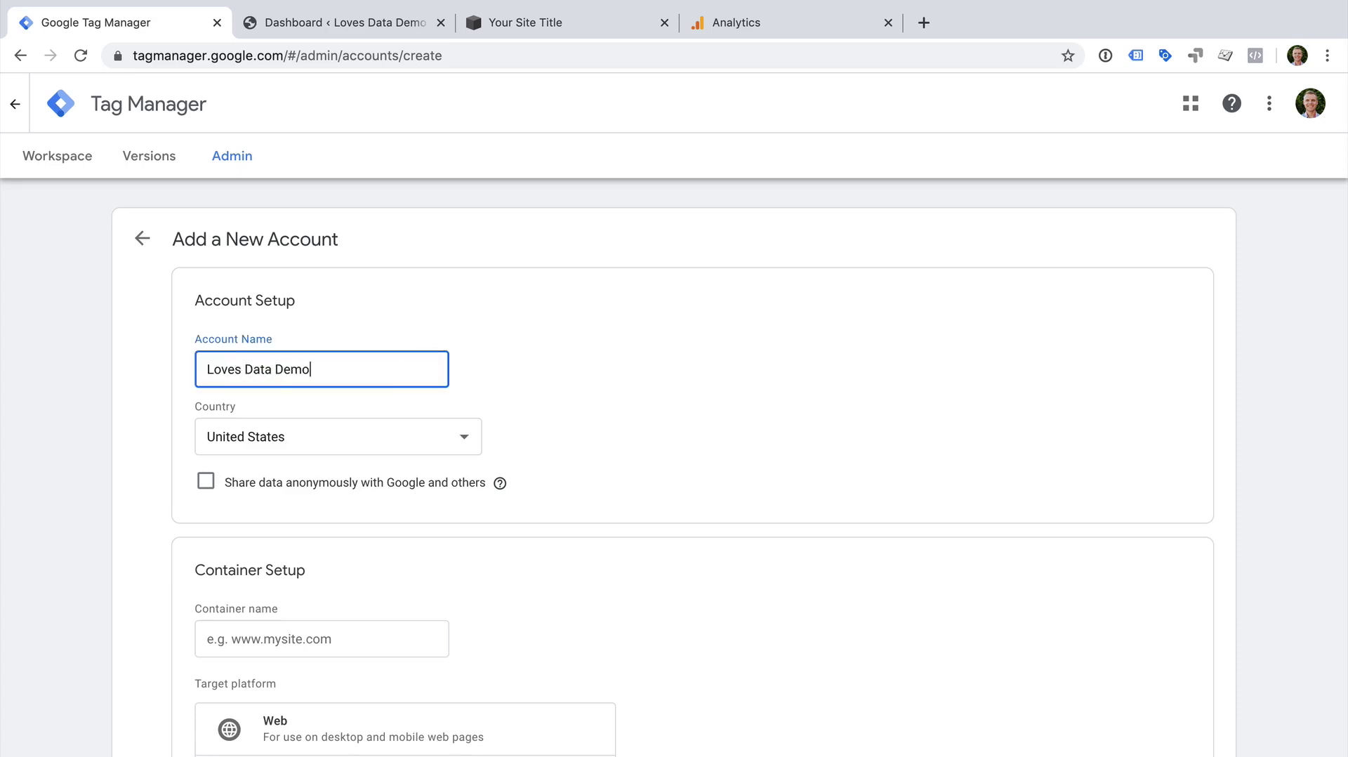
pyautogui.click(431, 437)
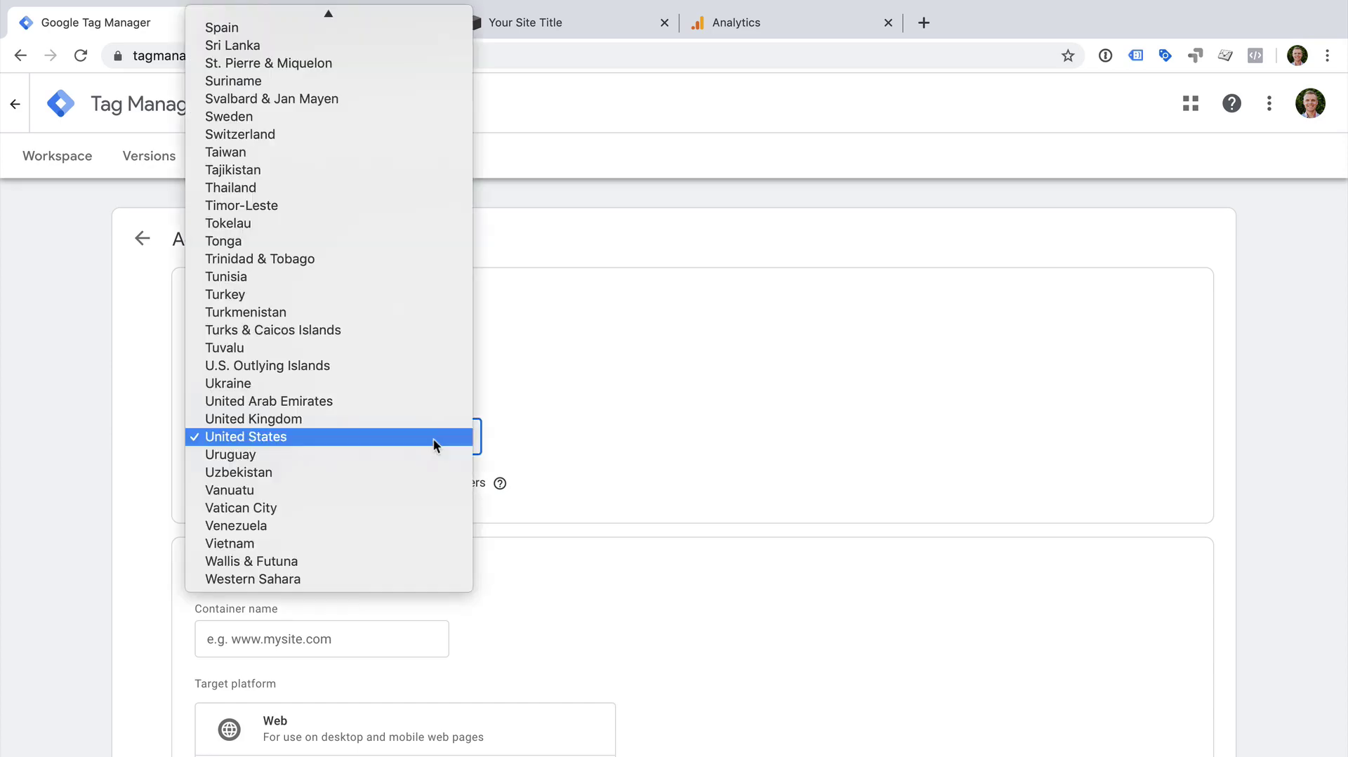
pyautogui.write('au')
pyautogui.press('Return')
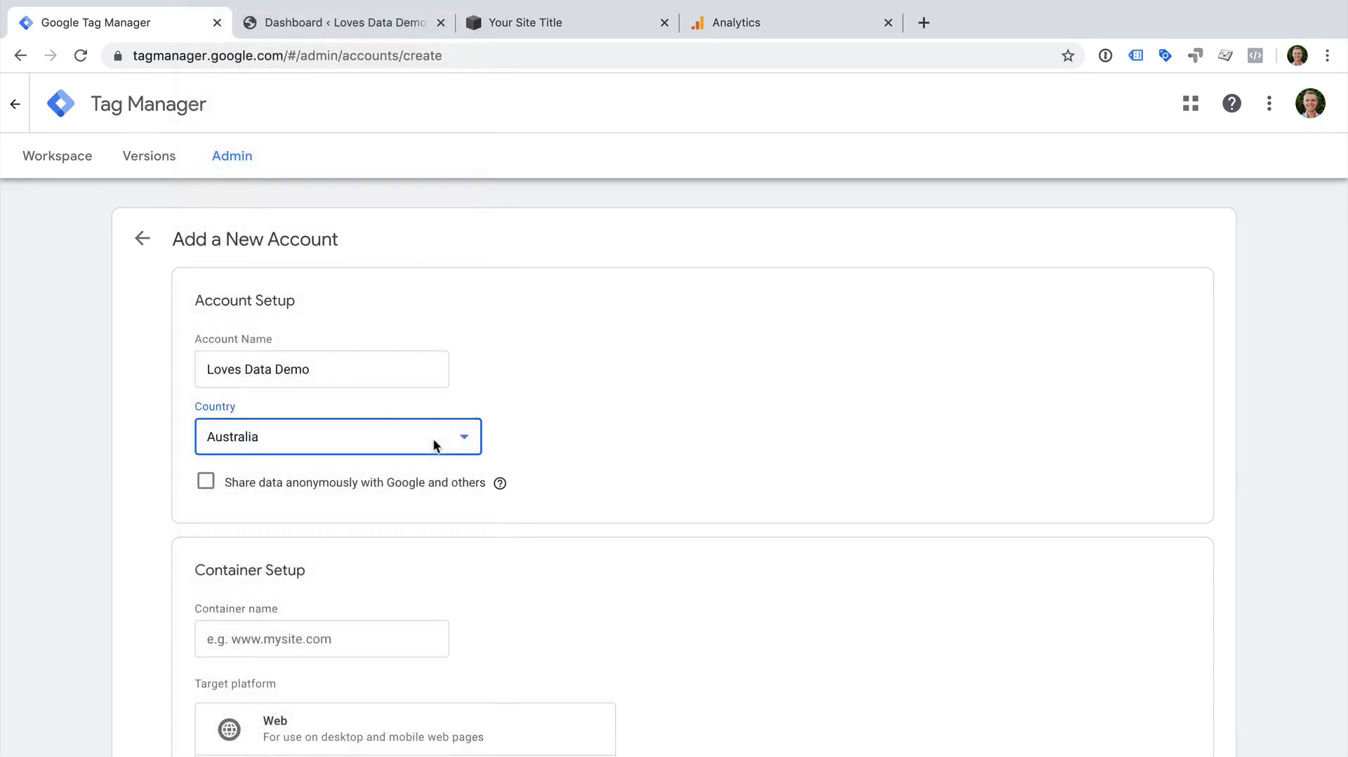
pyautogui.click(206, 482)
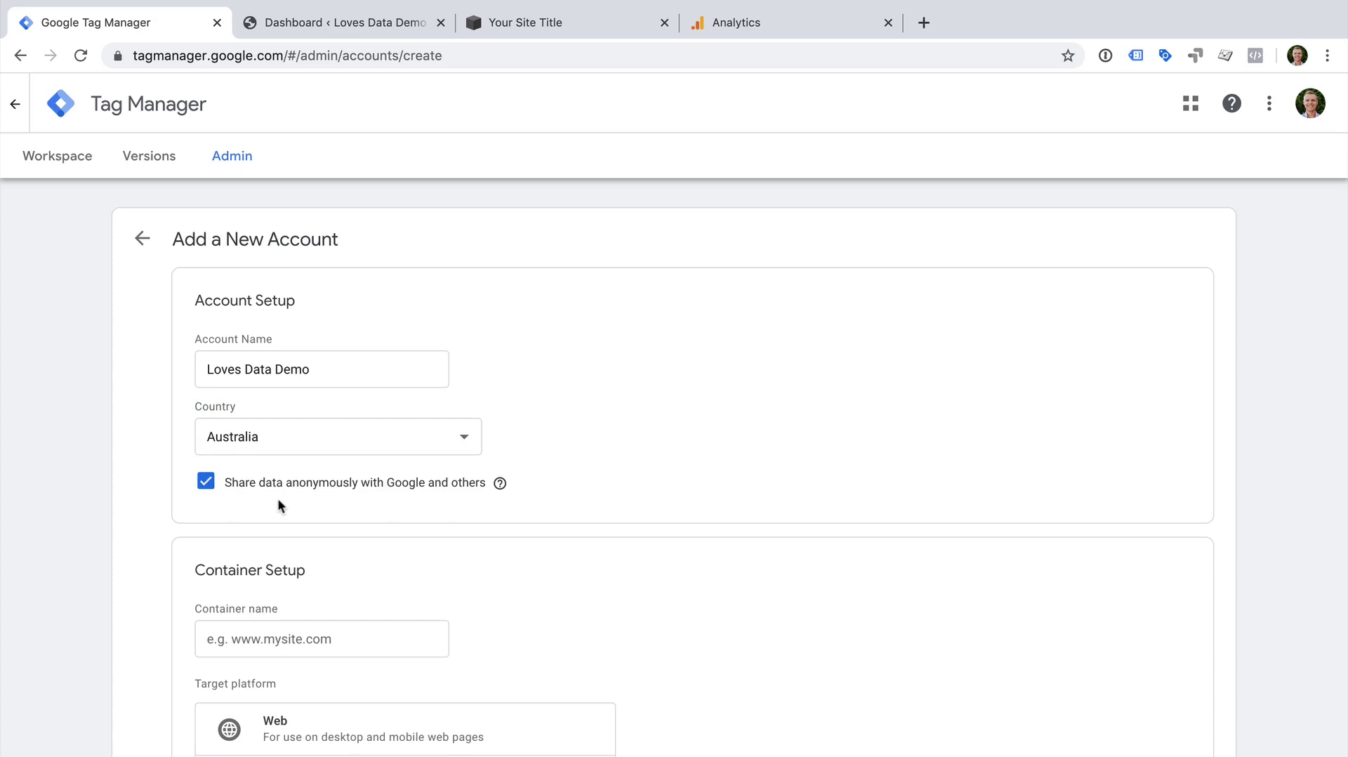
pyautogui.scroll(-3, 448, 579)
pyautogui.click(354, 455)
pyautogui.write('www.lo')
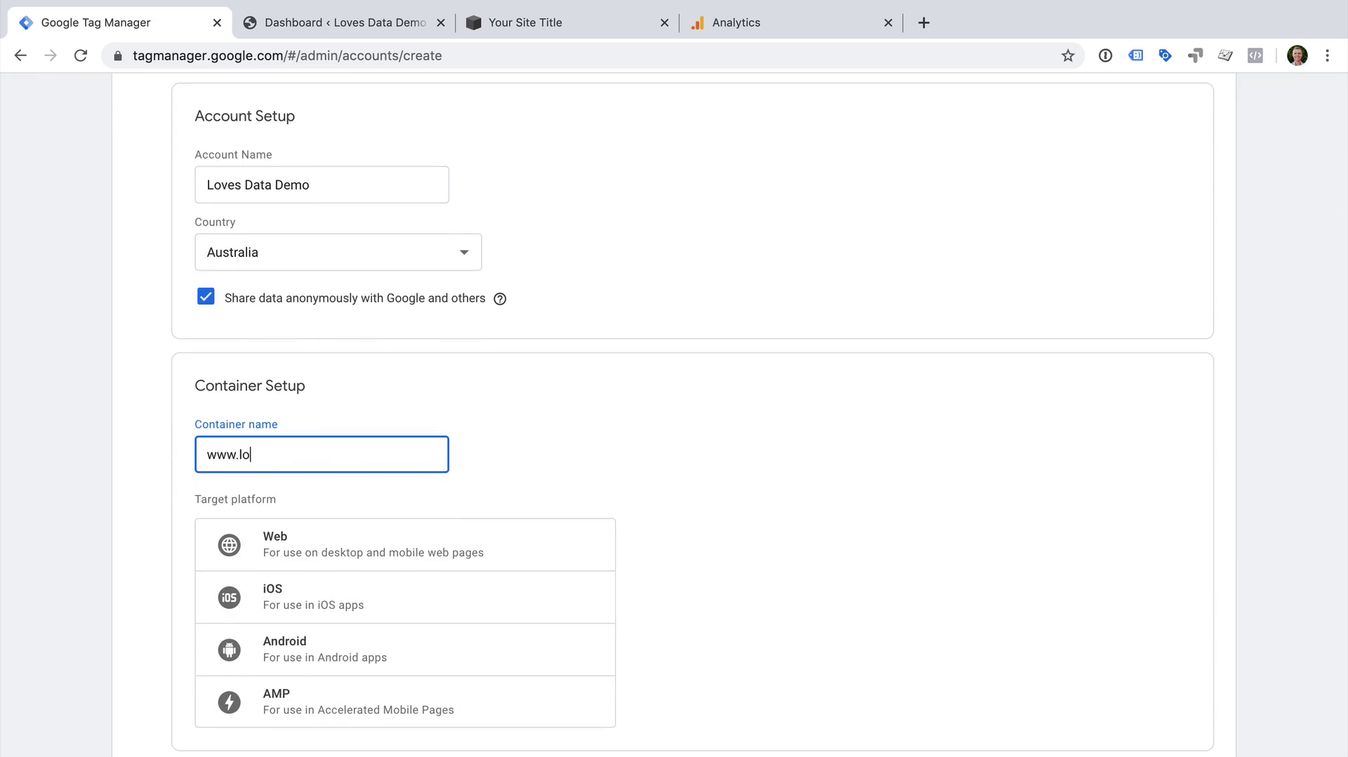
pyautogui.write('vesdata.com')
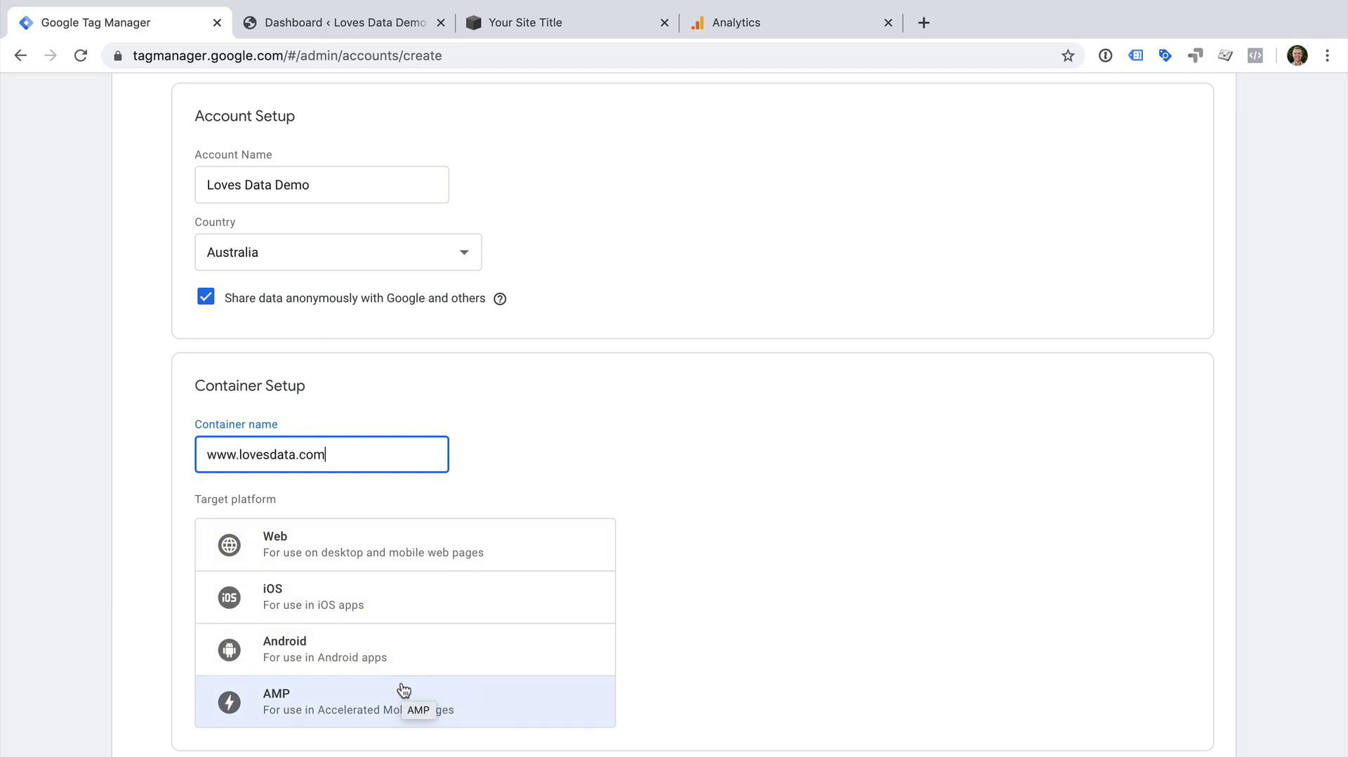
pyautogui.click(523, 535)
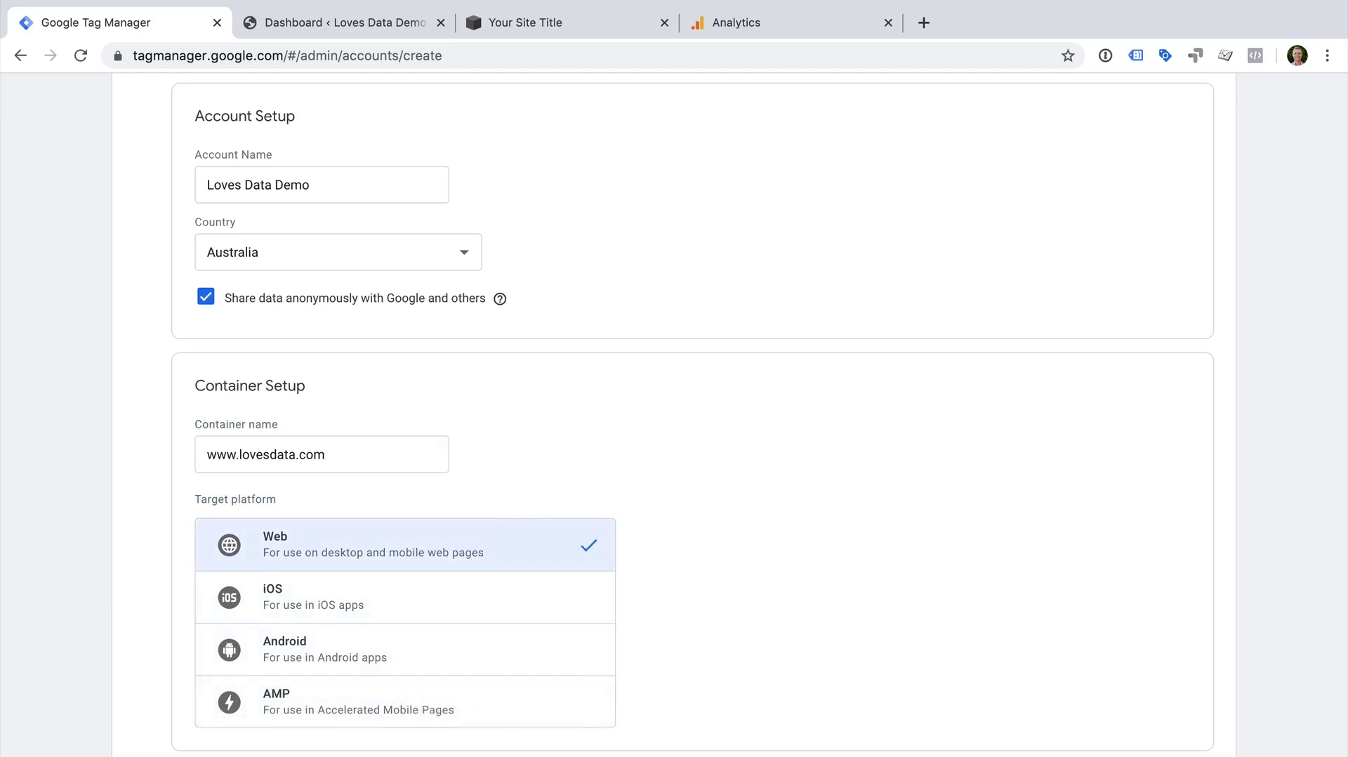
pyautogui.press('Return')
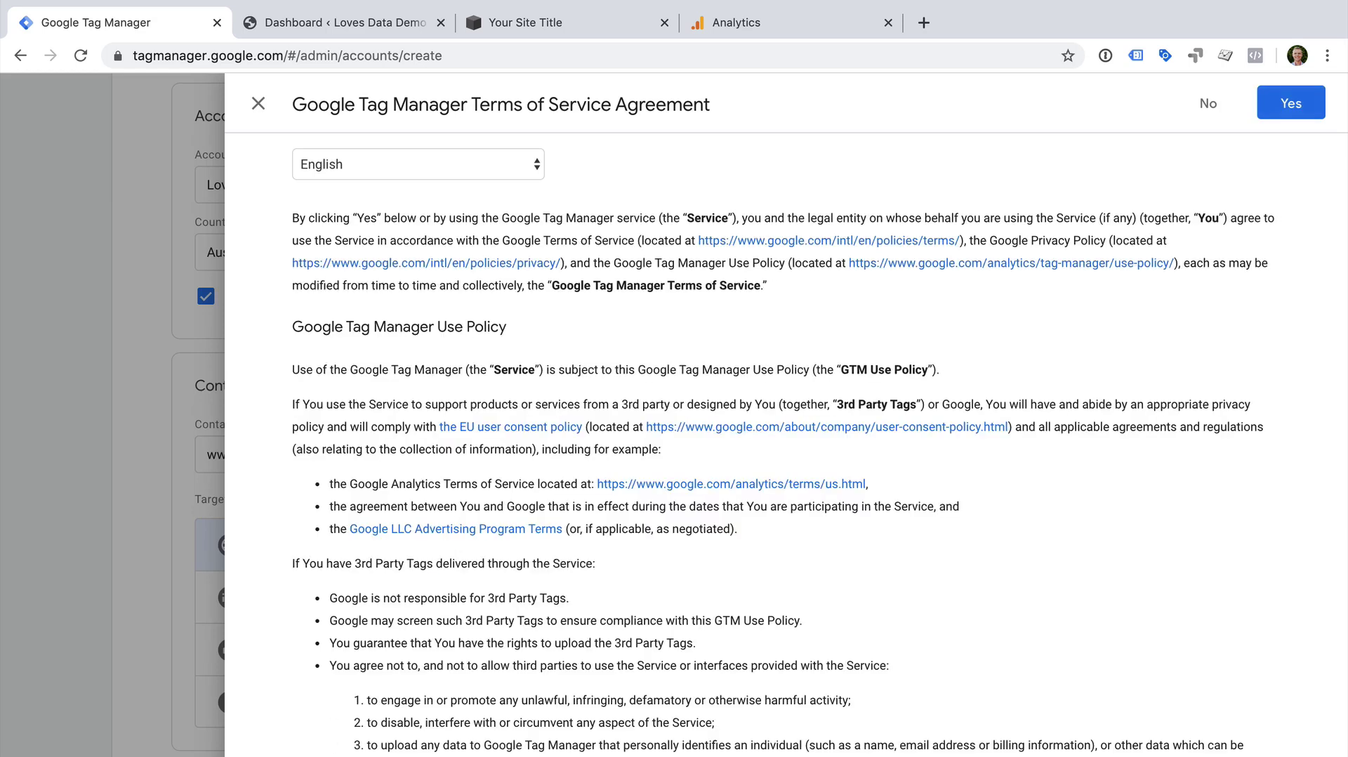
pyautogui.click(1260, 115)
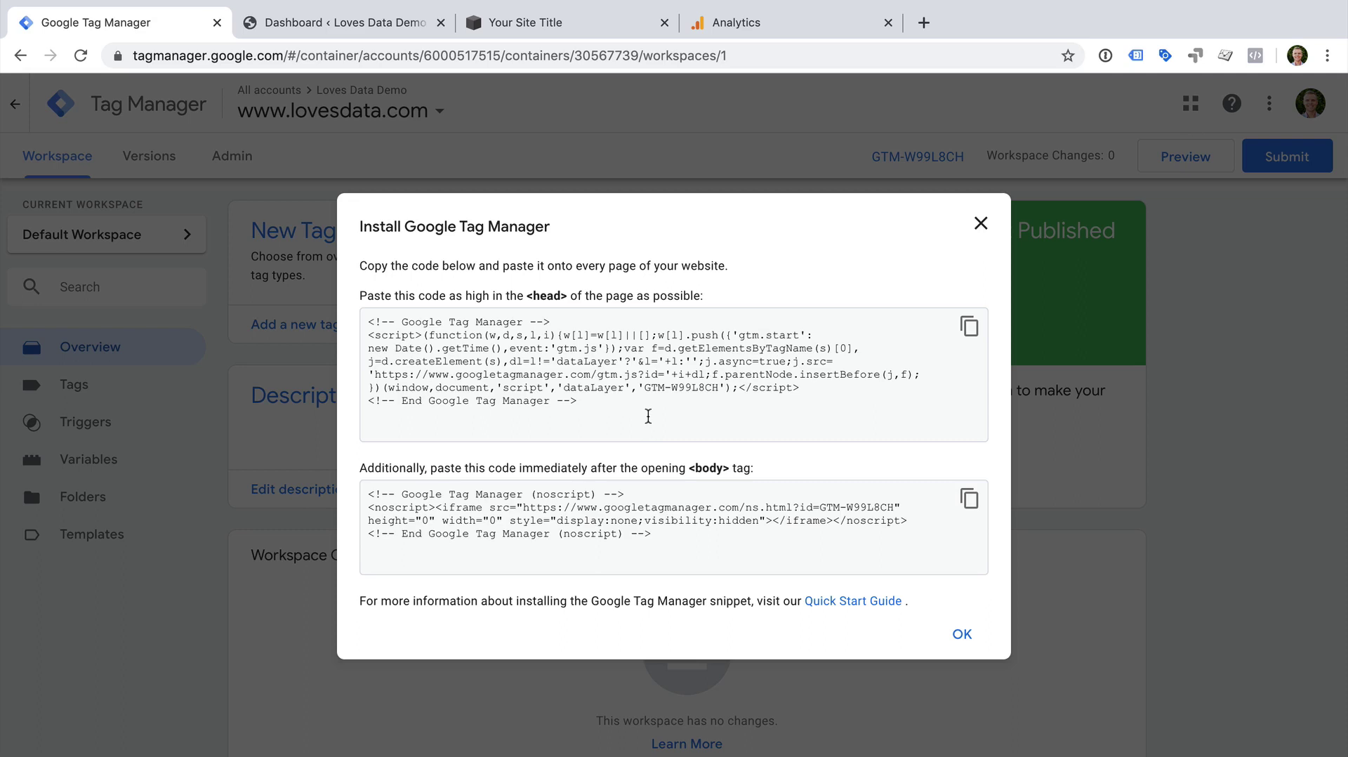
# Step: Review the head and body installation snippets, close them, and copy the container ID from the workspace
pyautogui.moveTo(647, 414); pyautogui.dragTo(368, 318)
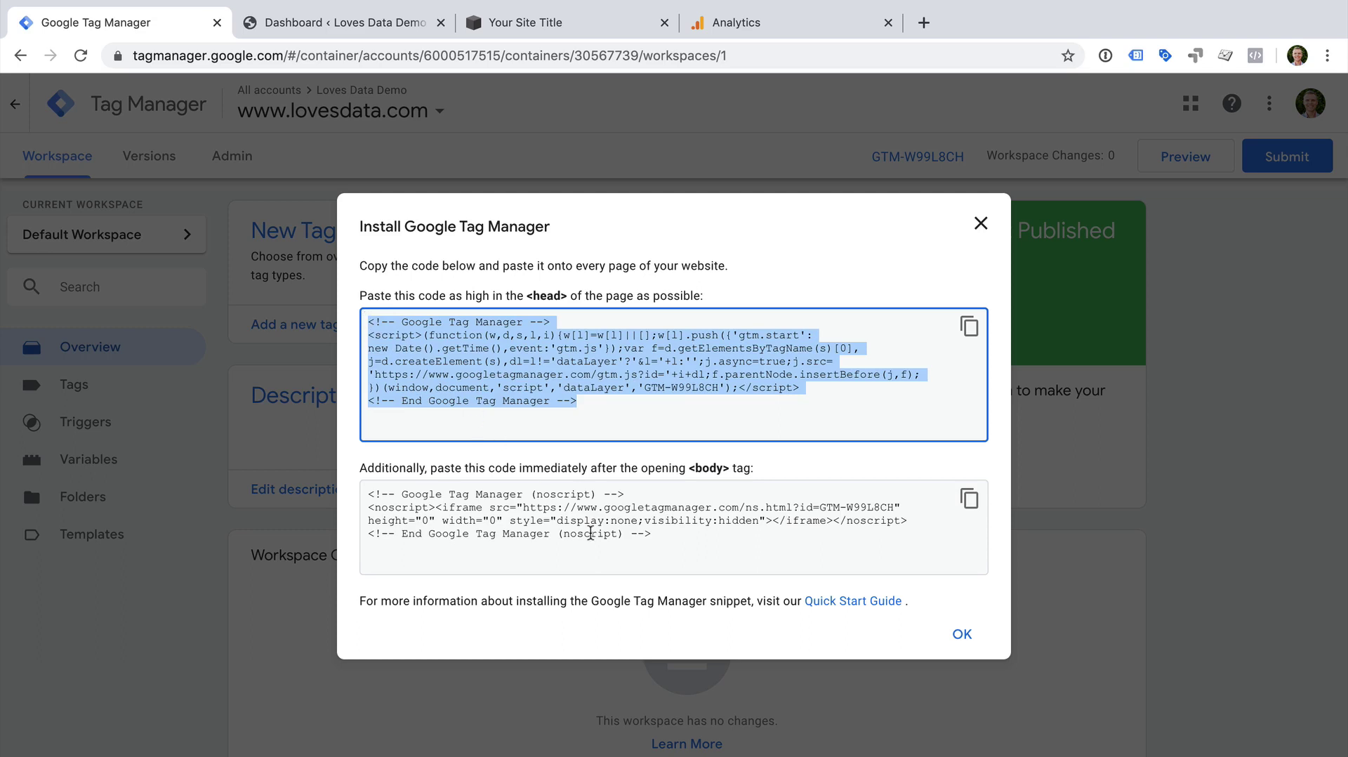
pyautogui.click(618, 543)
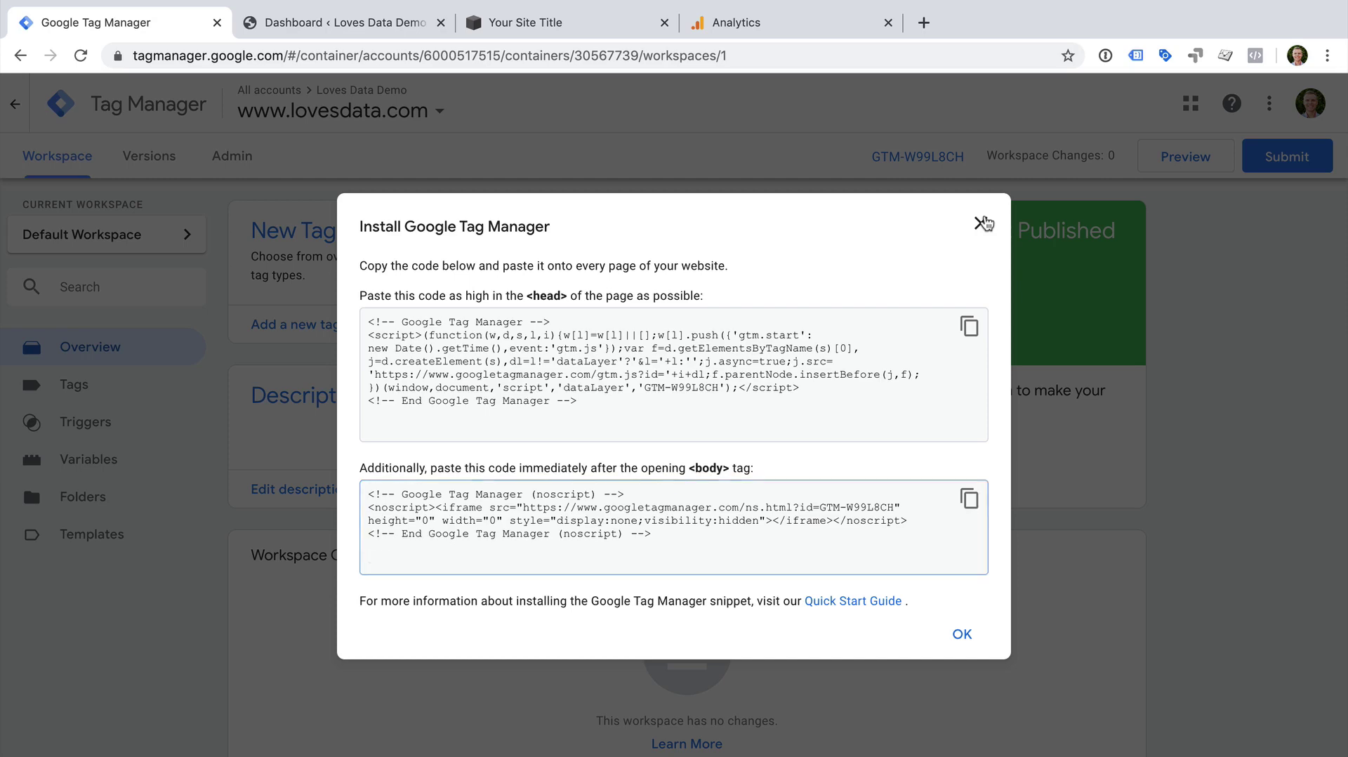
pyautogui.click(982, 222)
pyautogui.moveTo(979, 158)
pyautogui.mouseDown()
pyautogui.moveTo(861, 158)
pyautogui.moveTo(964, 151)
pyautogui.mouseUp()
pyautogui.hotkey('ctrl', 'c')
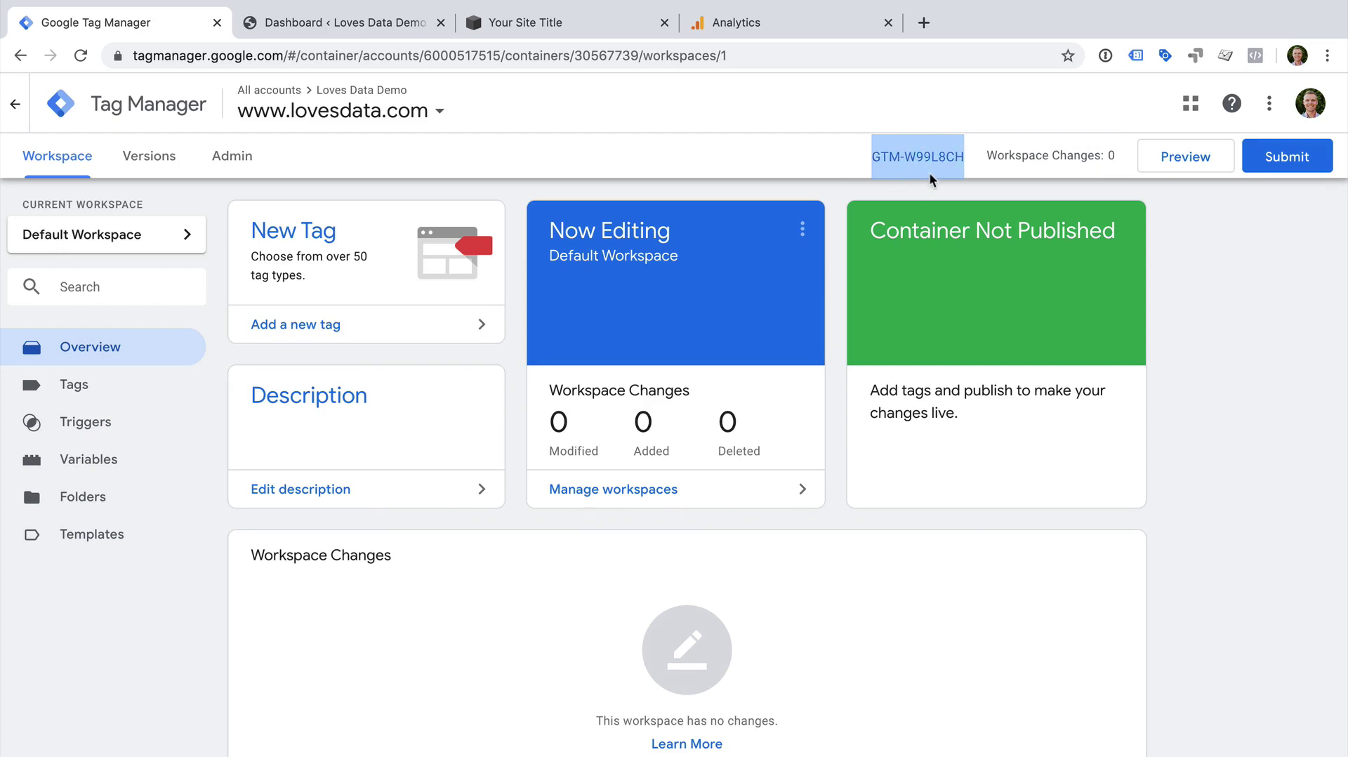
# Step: Switch to WordPress, search new plugins for "google tag manager", and install and activate Google Tag Manager for WordPress
pyautogui.click(364, 23)
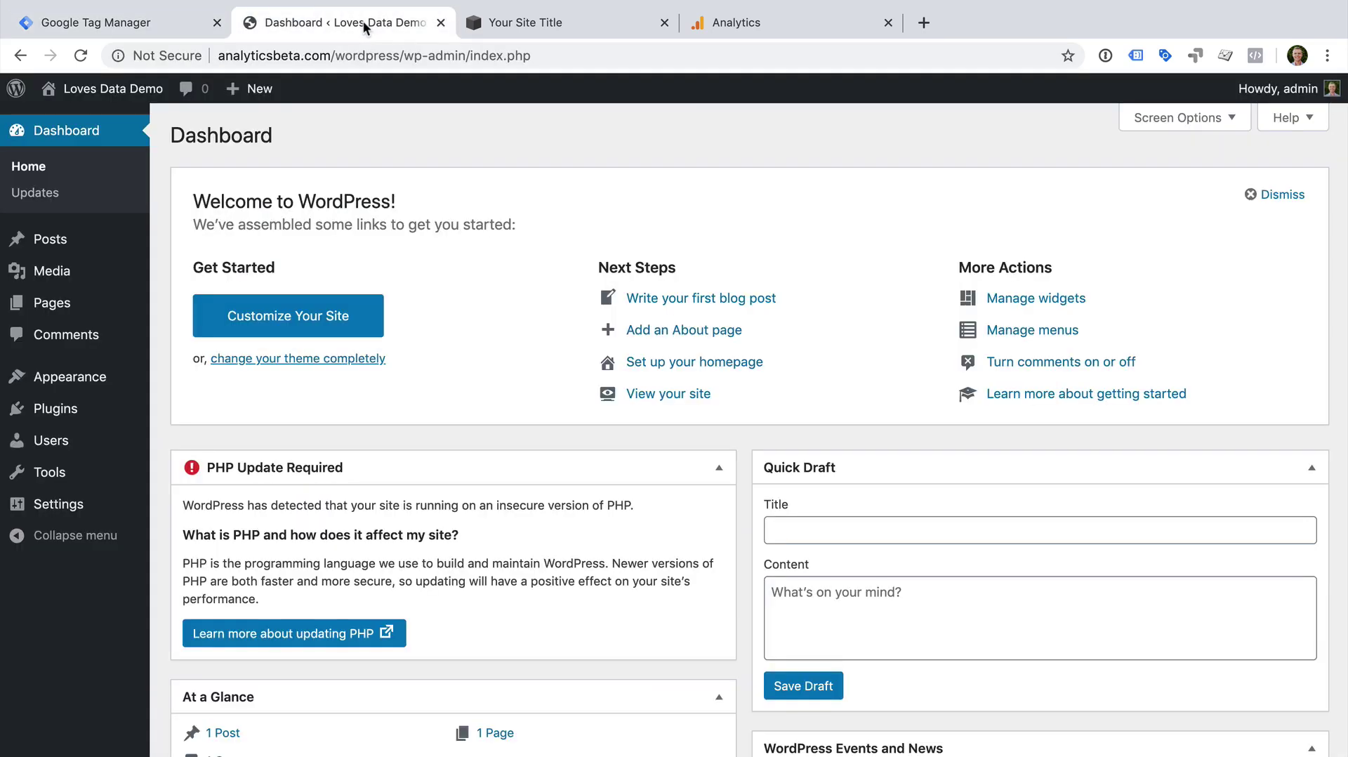
pyautogui.click(125, 420)
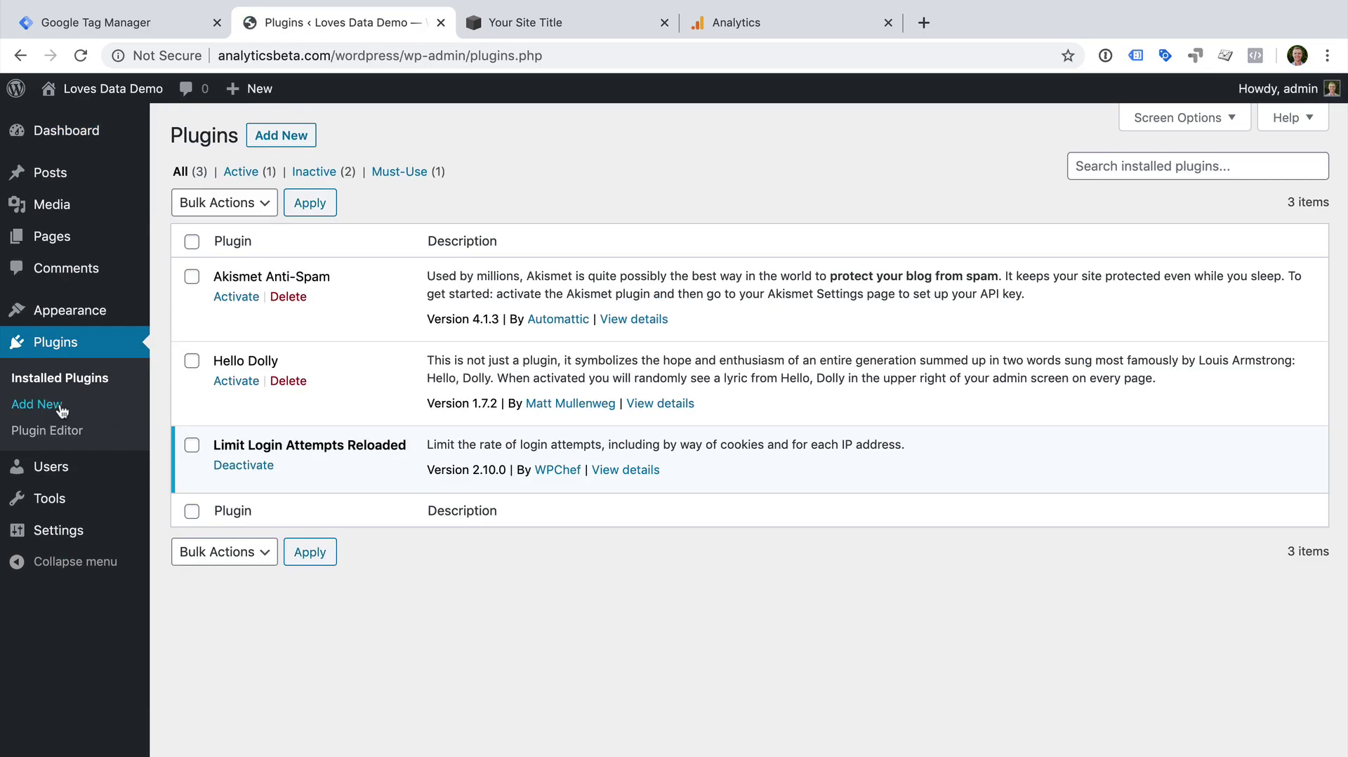
pyautogui.click(59, 406)
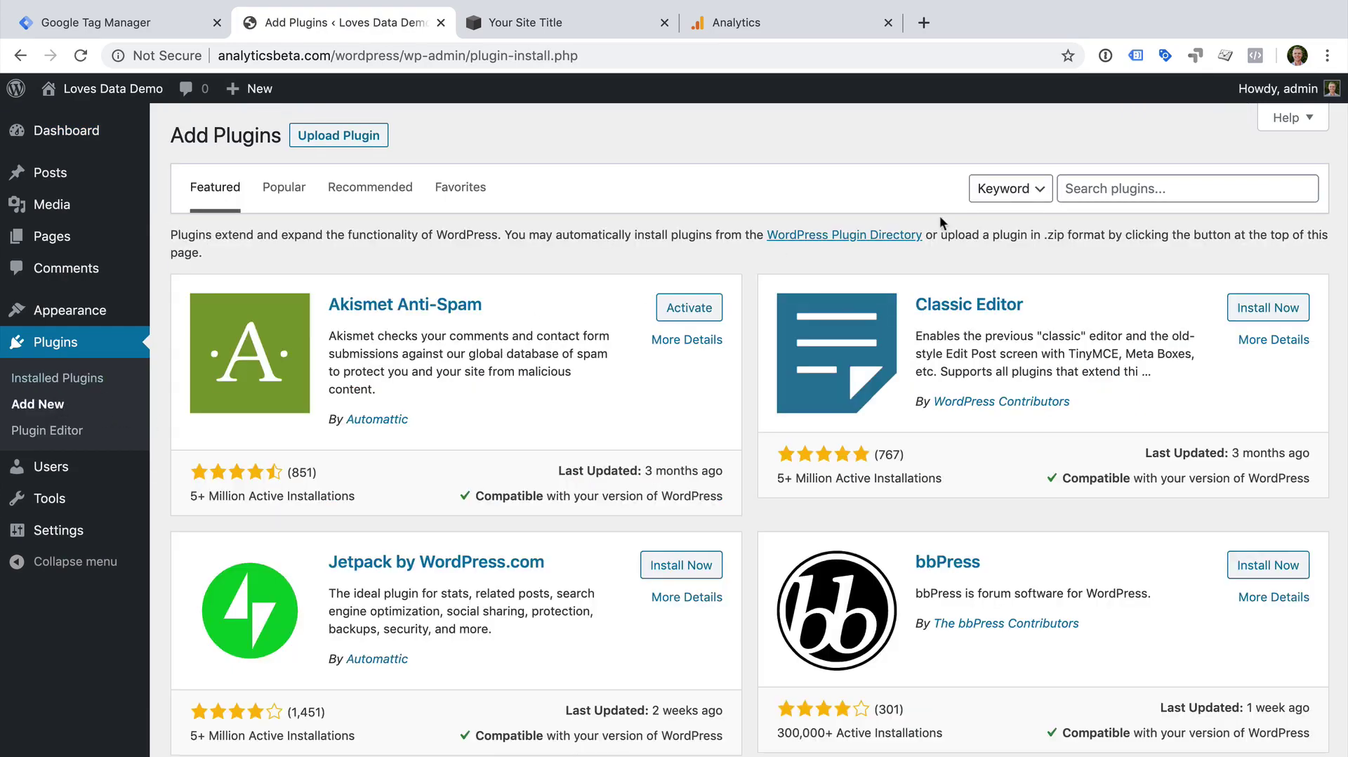
pyautogui.click(1095, 189)
pyautogui.write('google tag manag')
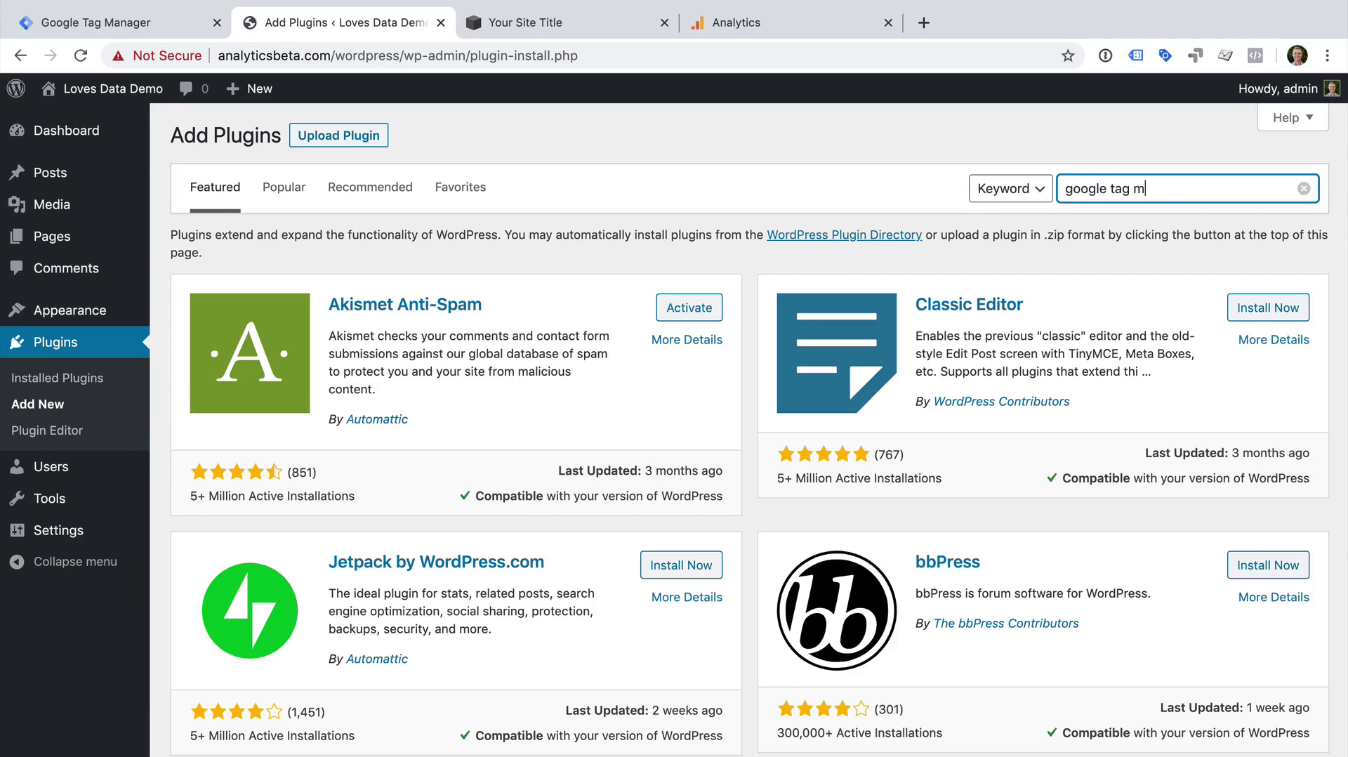
pyautogui.write('er')
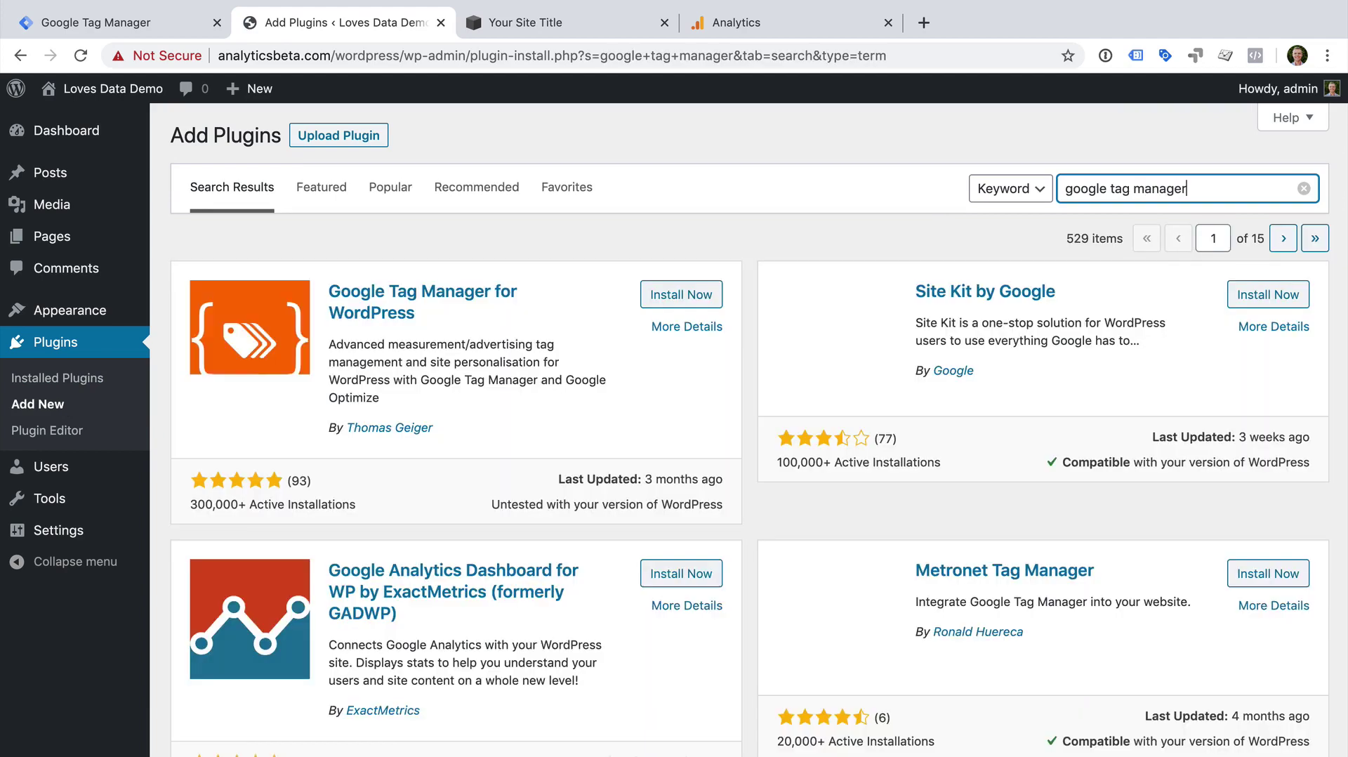
pyautogui.click(671, 304)
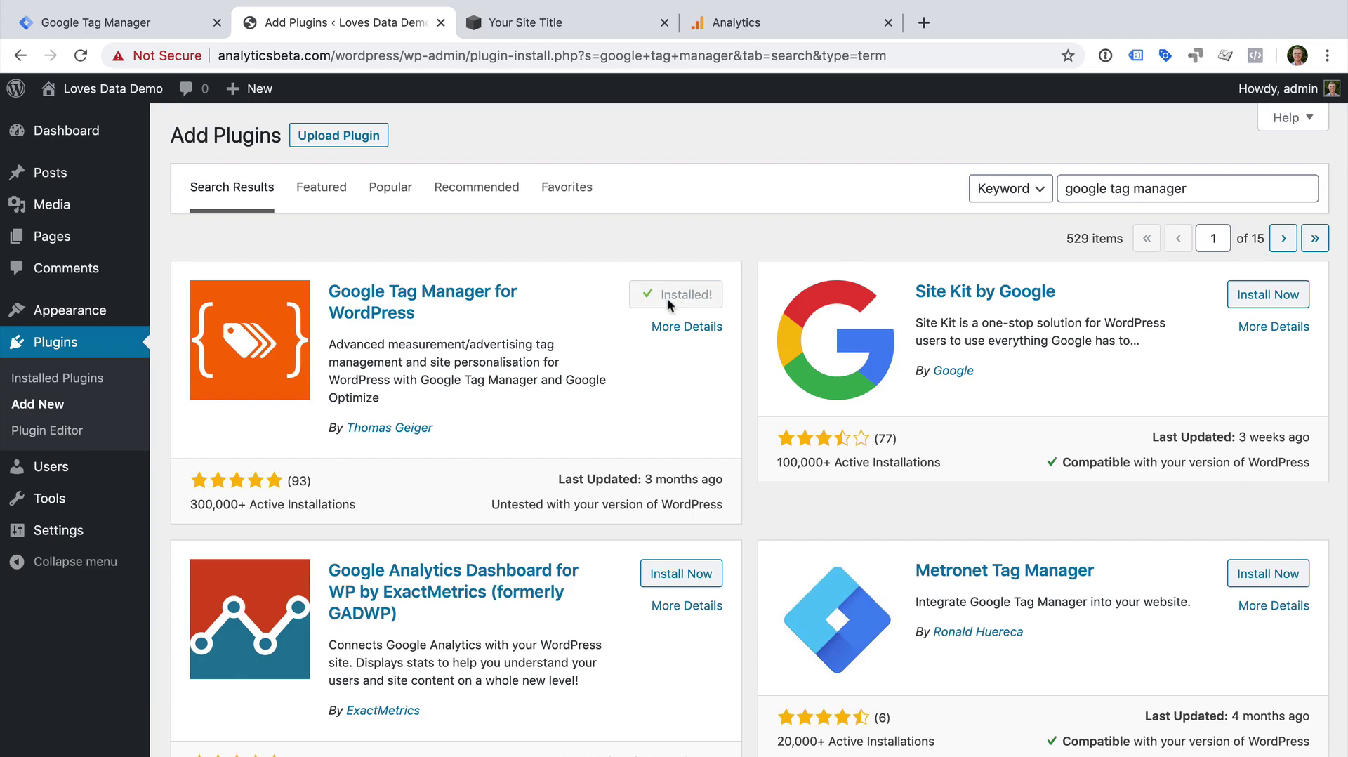
pyautogui.click(669, 306)
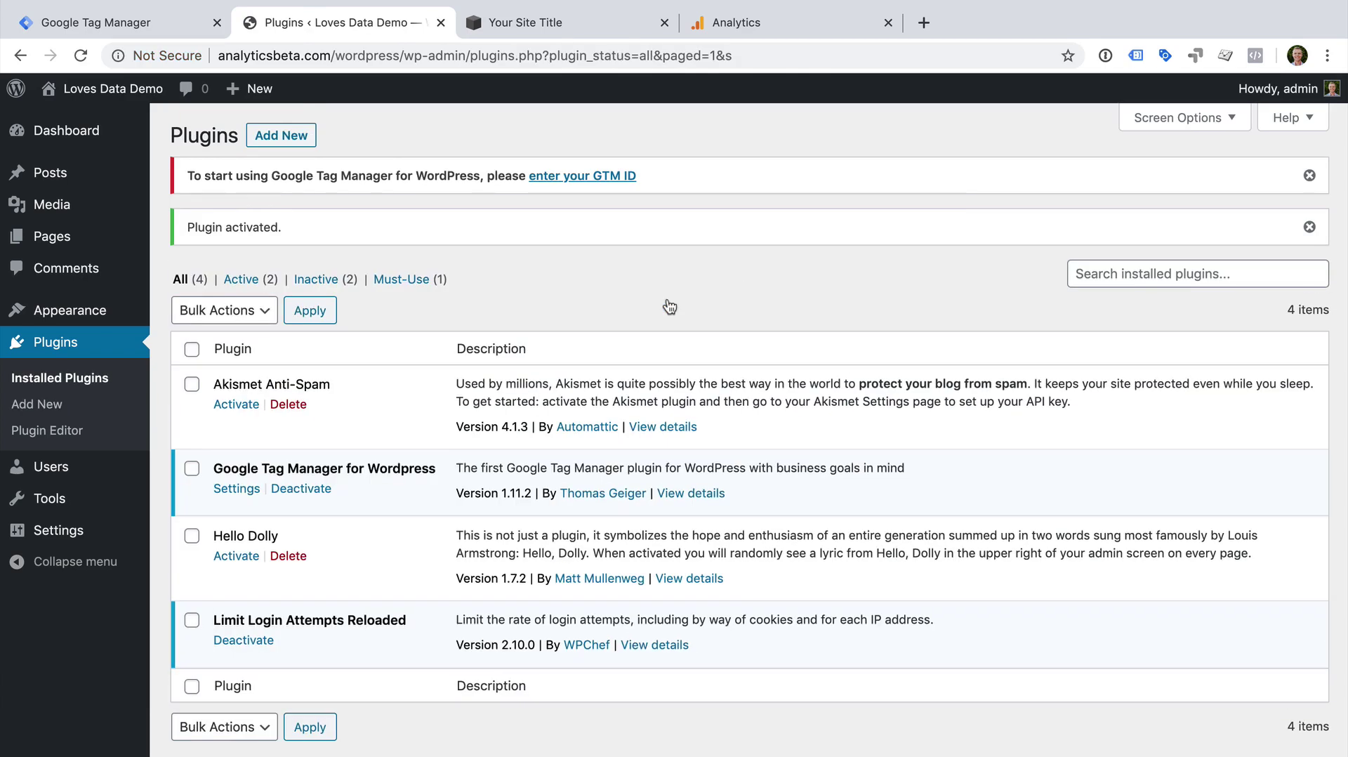
# Step: Save the copied container ID as the plugin's Google Tag Manager ID, and view its basic data and event options
pyautogui.click(225, 492)
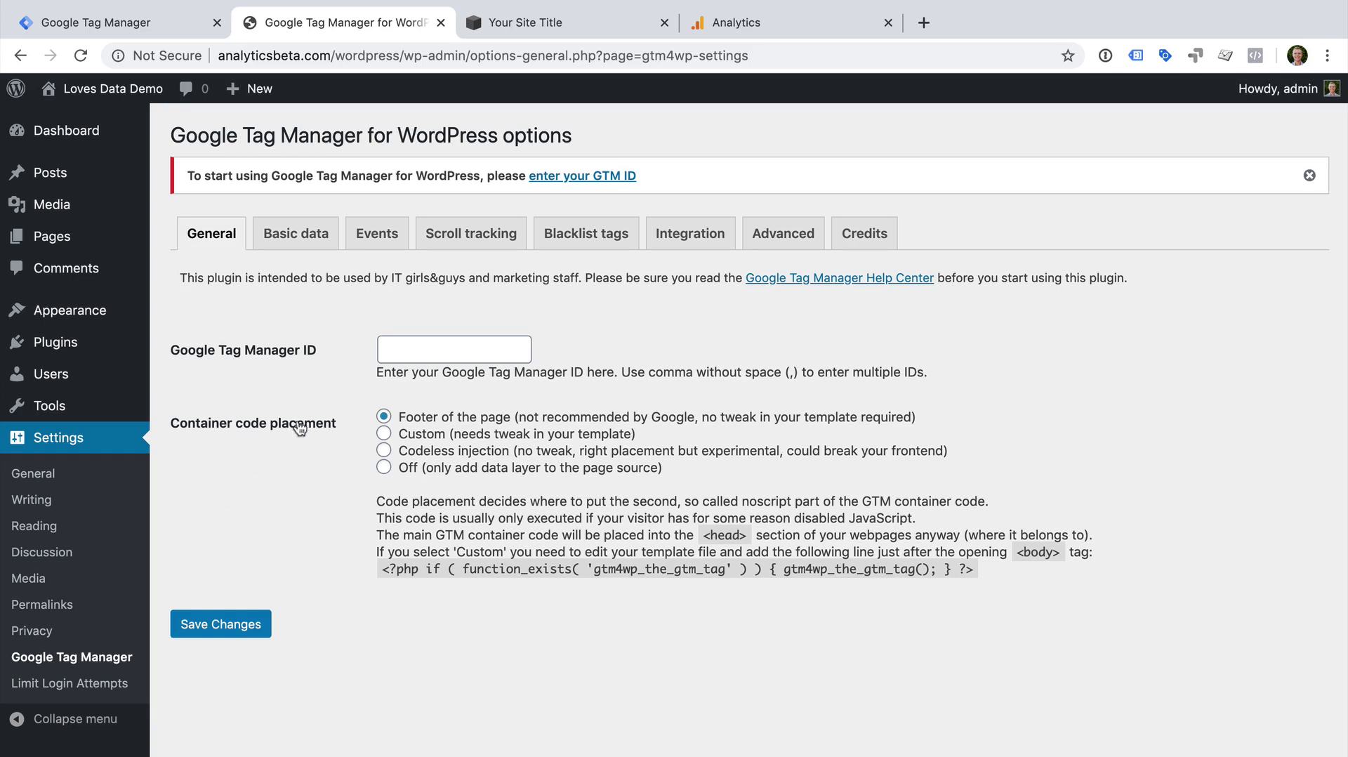
pyautogui.click(403, 345)
pyautogui.hotkey('ctrl', 'v')
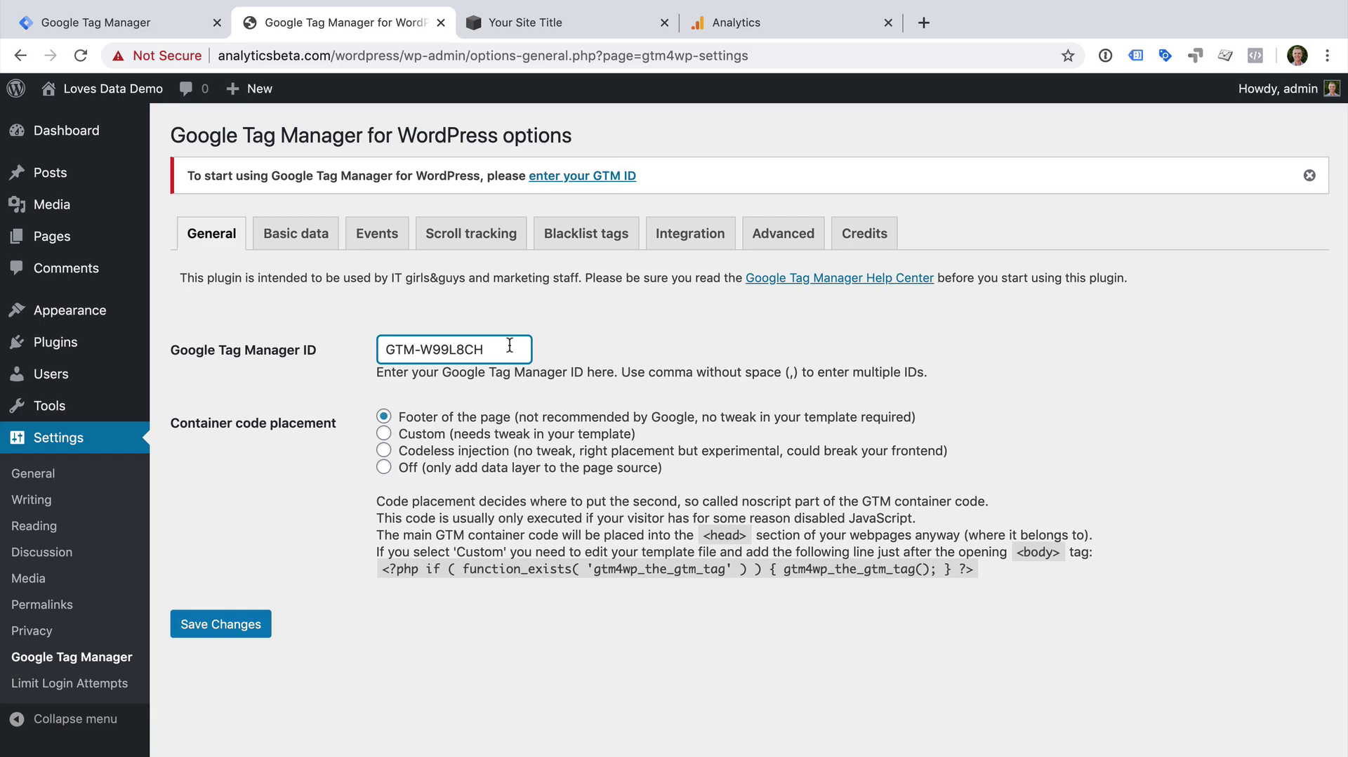
pyautogui.click(213, 629)
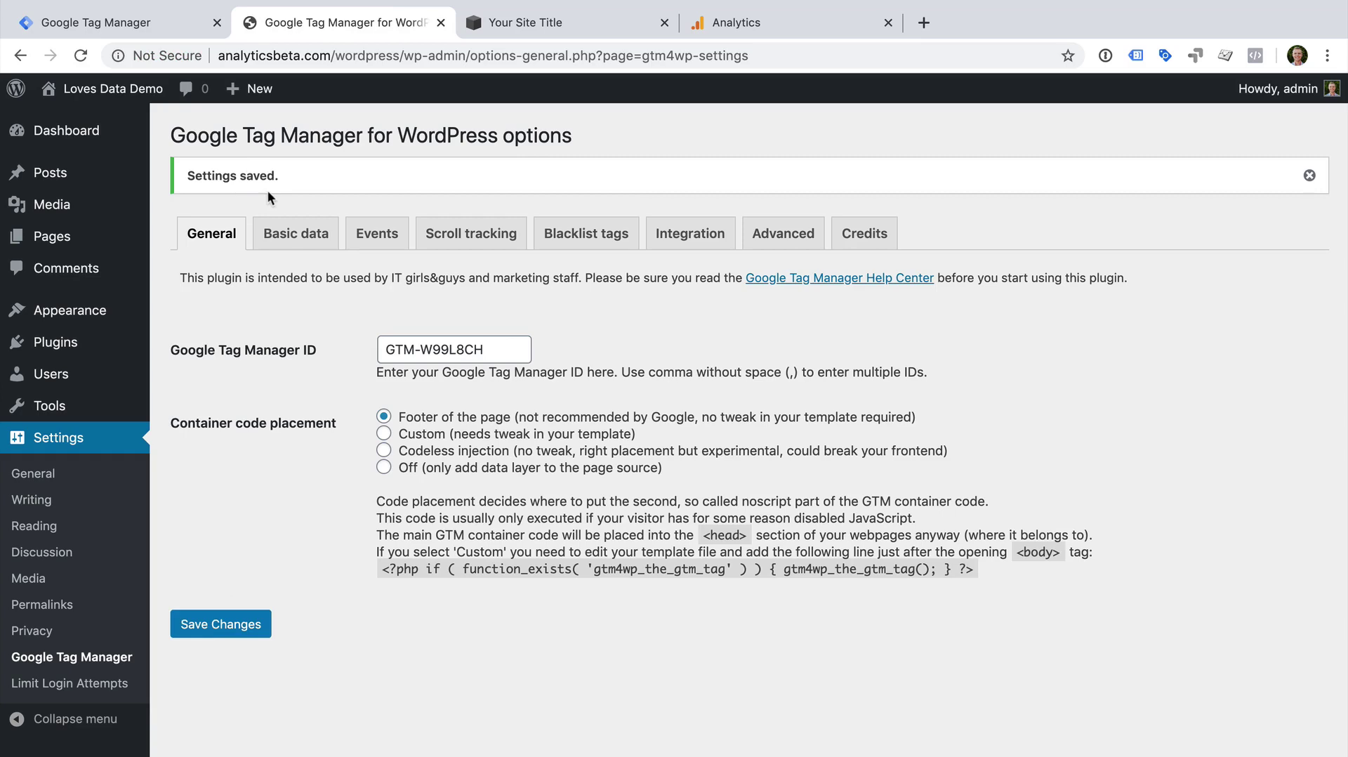
pyautogui.click(281, 235)
pyautogui.click(376, 234)
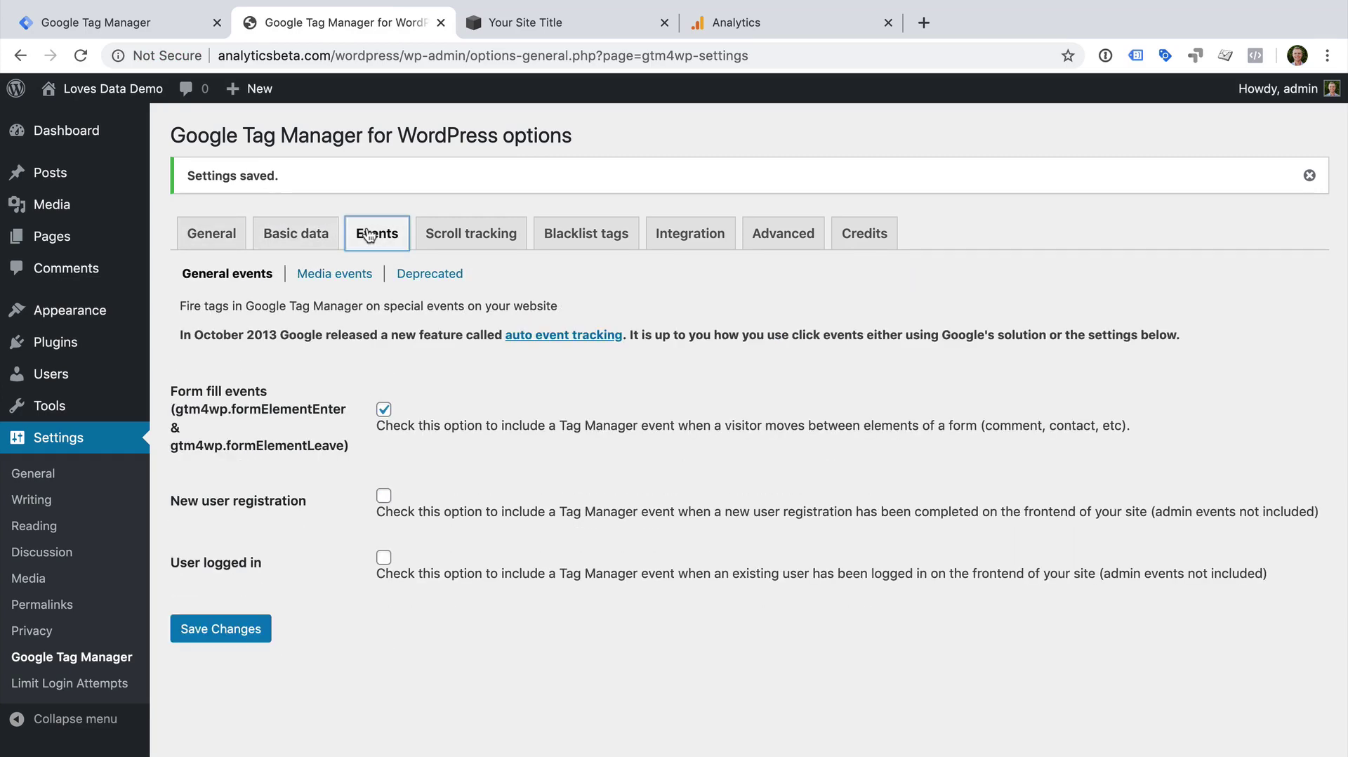
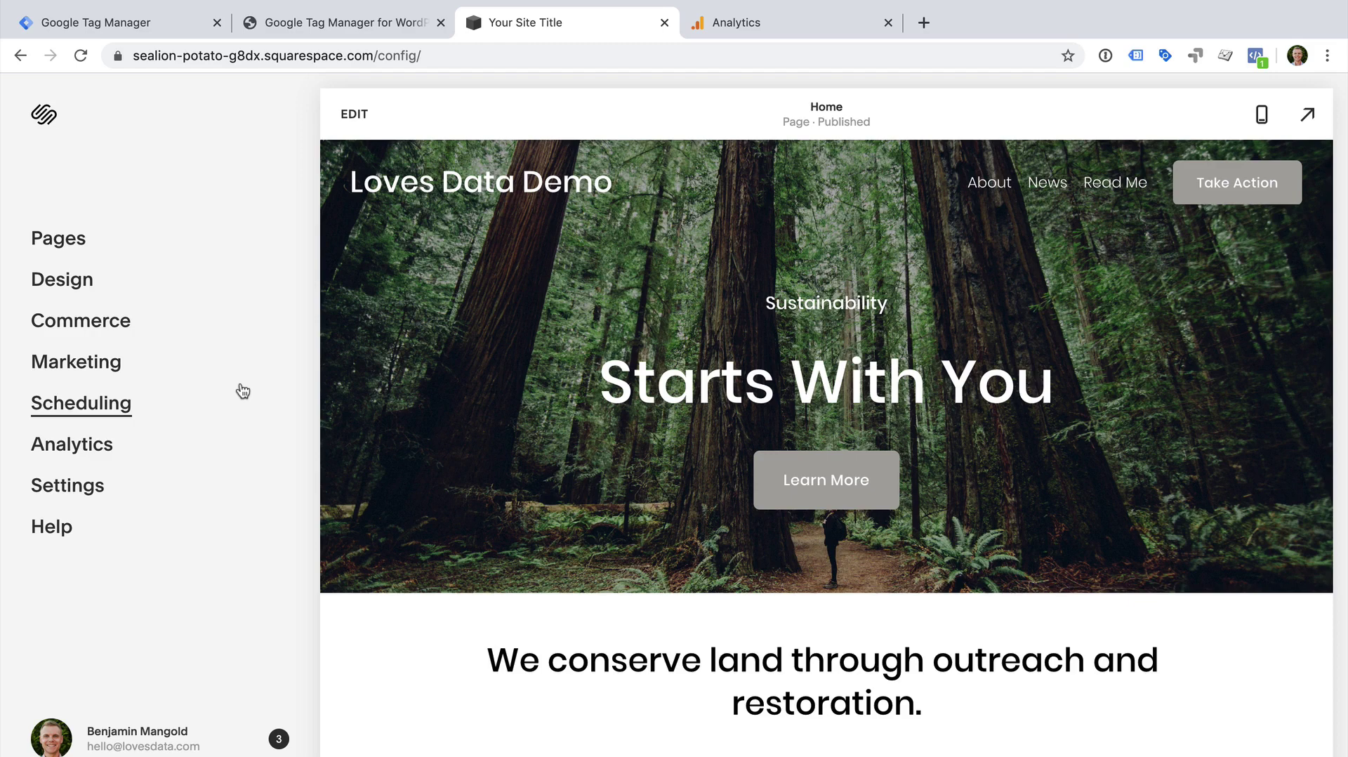
# Step: In Squarespace's advanced settings, add the Google Tag Manager head script to the site-wide header code injection and save it
pyautogui.click(125, 492)
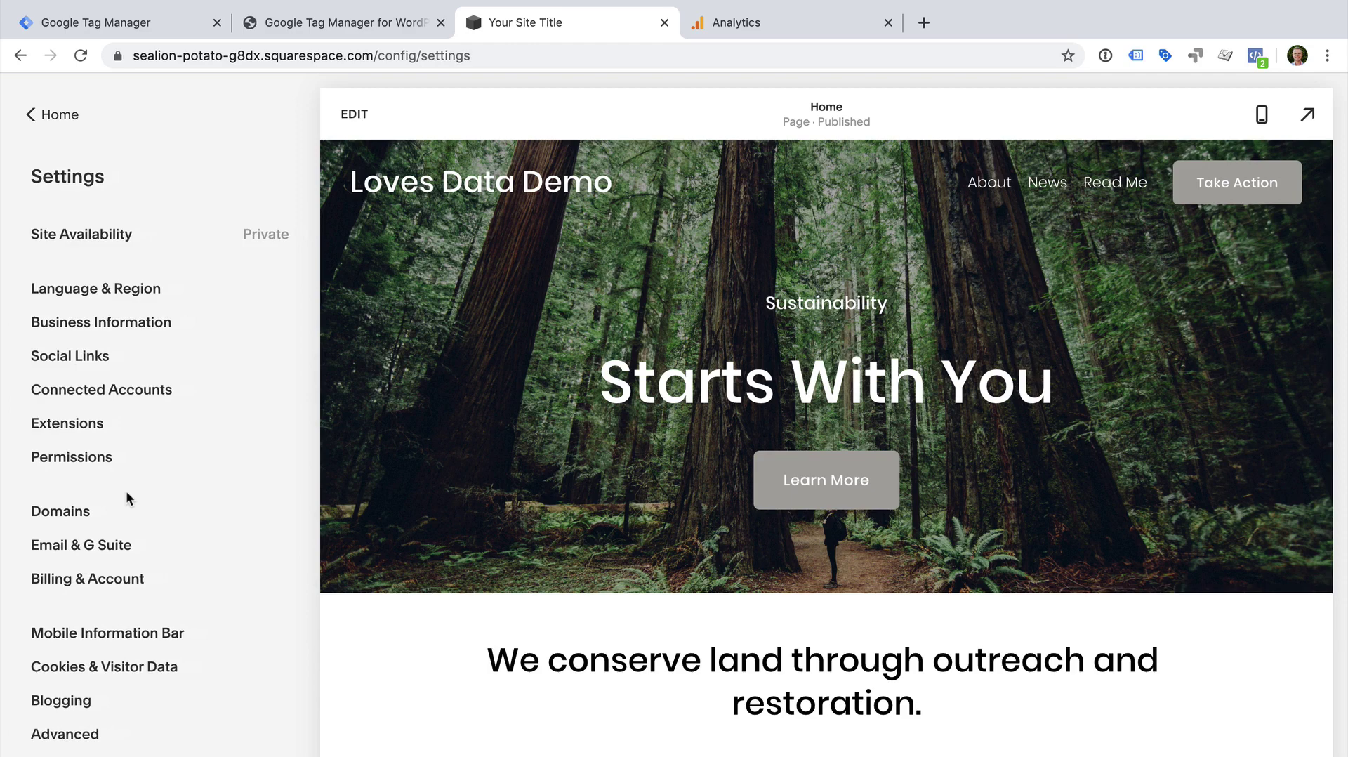
pyautogui.click(85, 735)
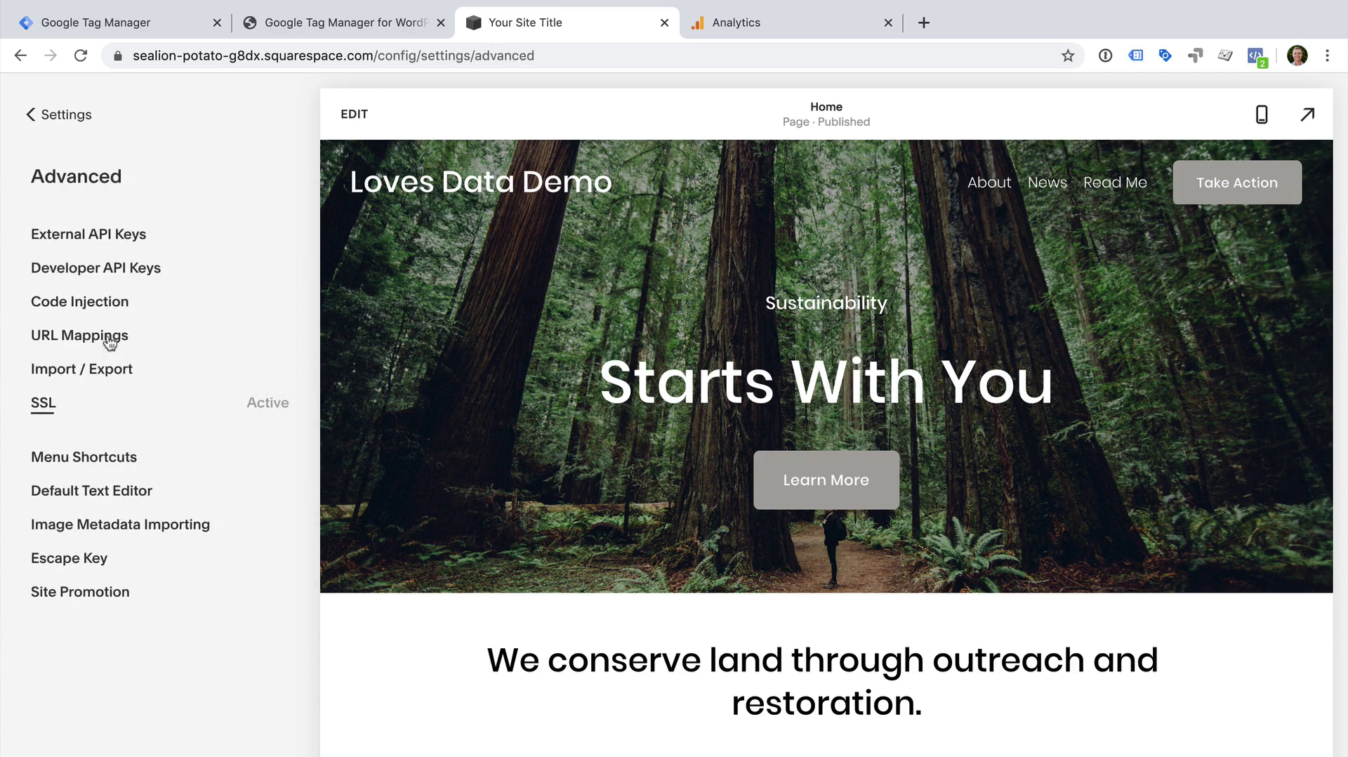
pyautogui.click(93, 304)
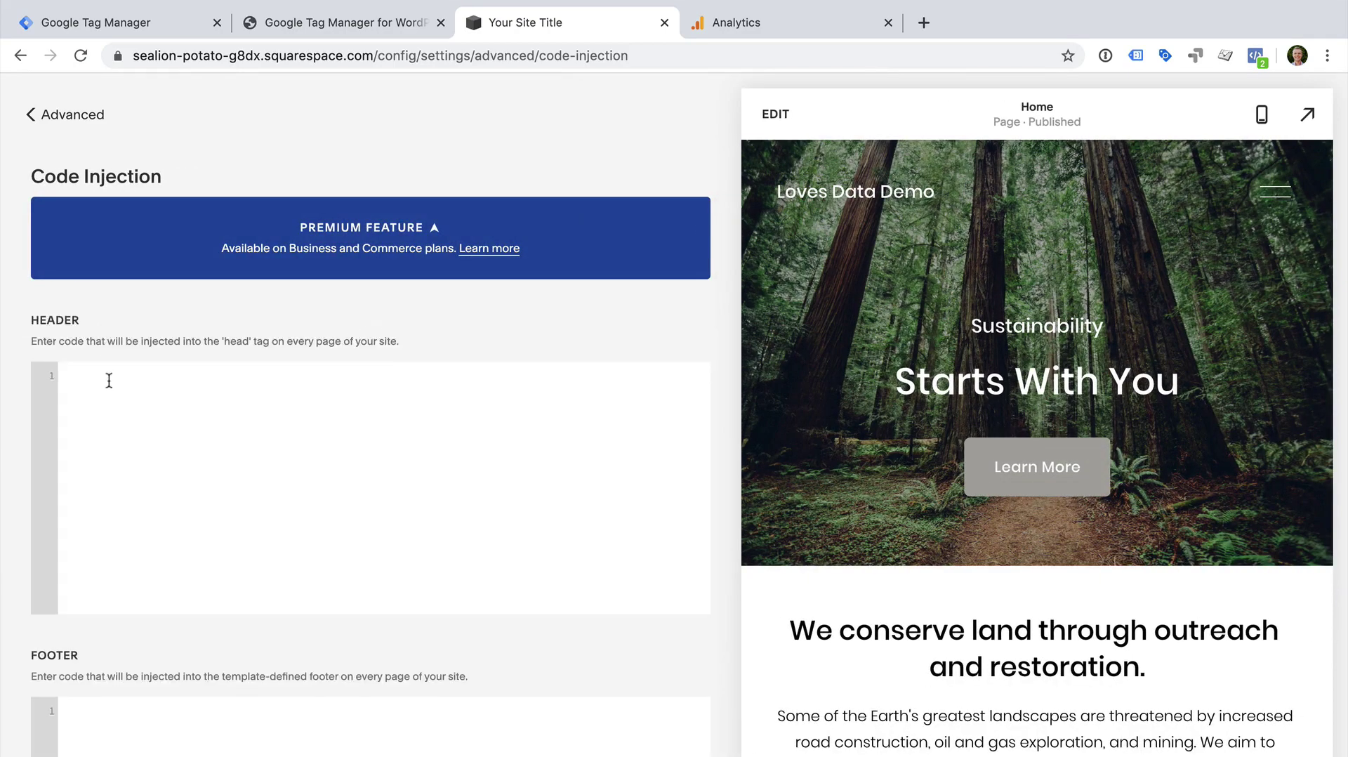
pyautogui.click(109, 380)
pyautogui.write("<!-- Google Tag Manager --> <script>(function(w,d,s,l,i){w[l]=w[l]||[];w[l].push({'gtm.start': new Date().getTime(),event:'gtm.js'});var f=d.getElementsByTagName(s)[0], j=d.createElement(s),dl=l!='dataLayer'?'&l='+l:'';j.async=true;j.src= 'https://www.googletagmanager.com/gtm.js?id='+i+dl;f.parentNode.insertBefore(j,f); })(window,document,'script','dataLayer','GTM-W99L8CH');</script> <!-- End Google Tag Manager -->")
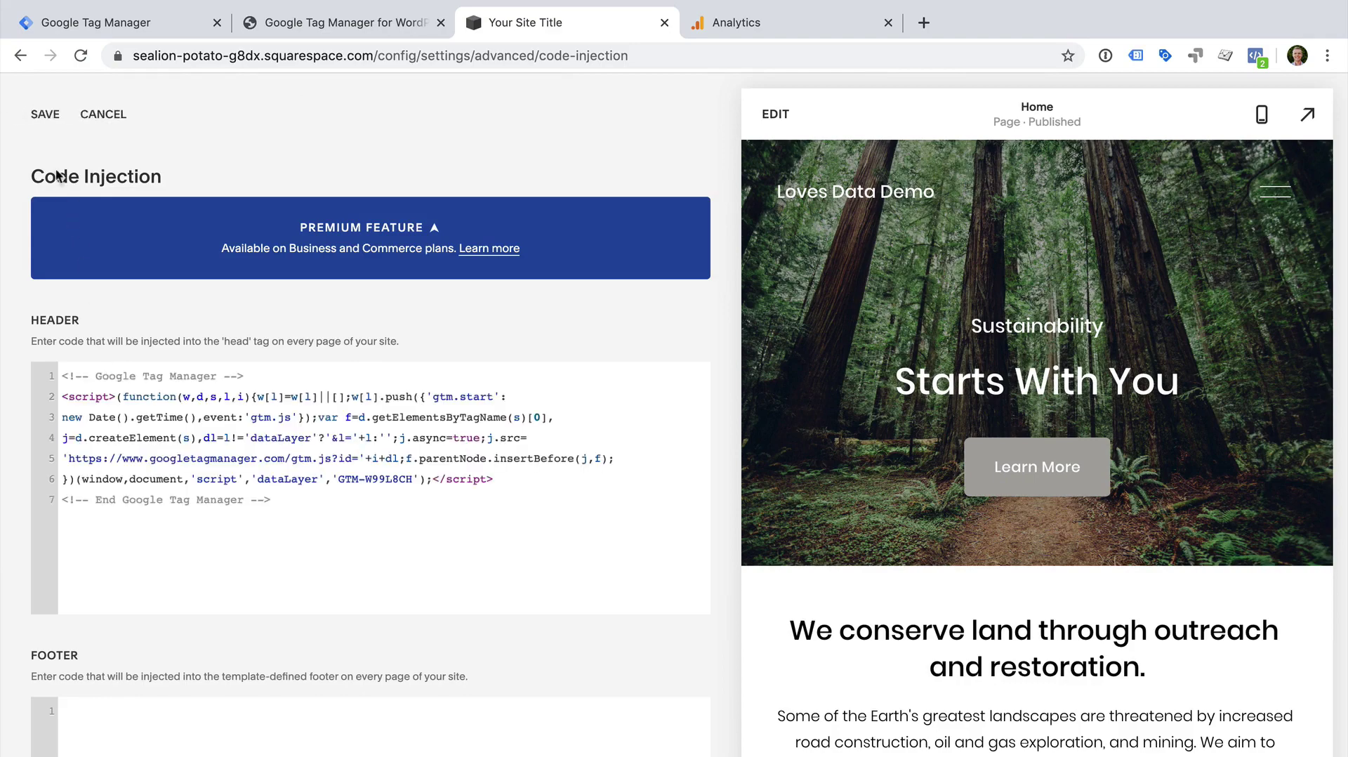
pyautogui.click(46, 113)
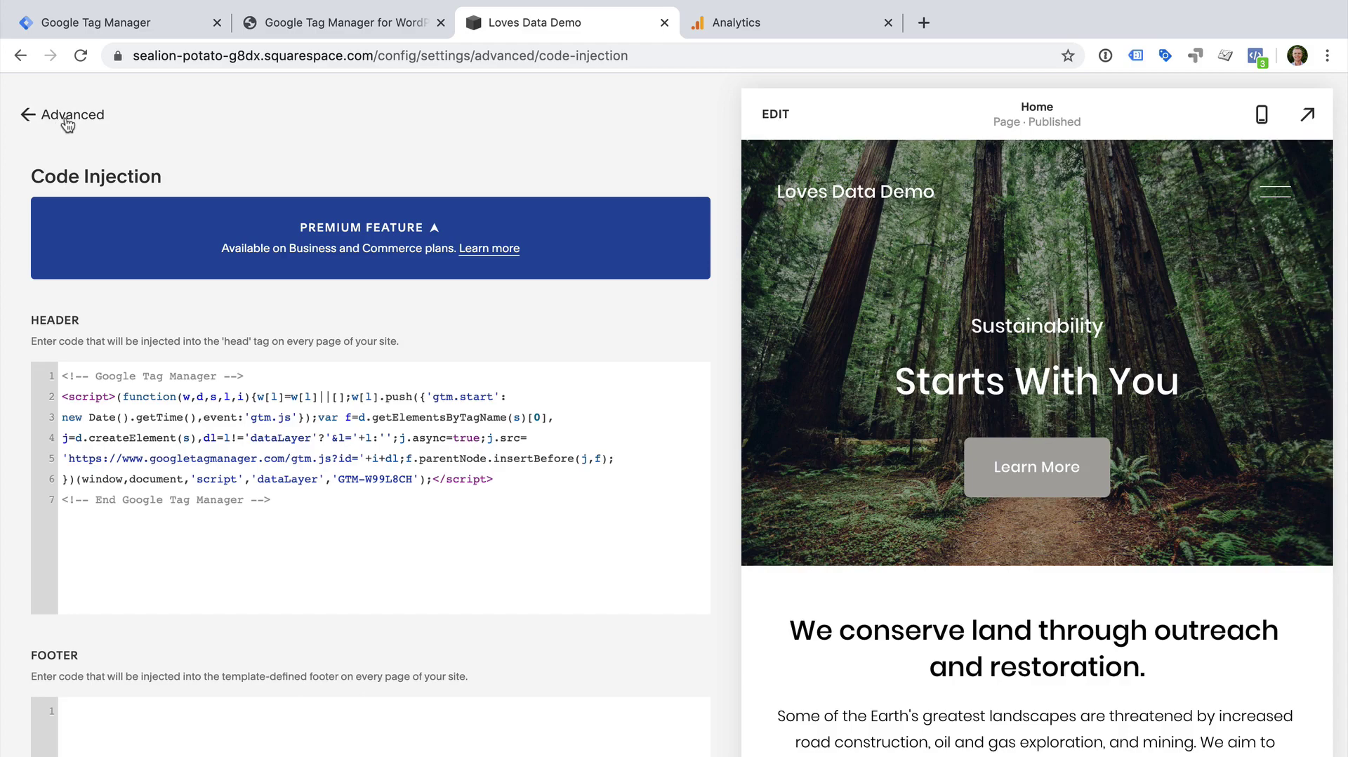
# Step: Examine the Google Analytics account number field among the external API keys, and return to the Tag Manager workspace
pyautogui.click(66, 119)
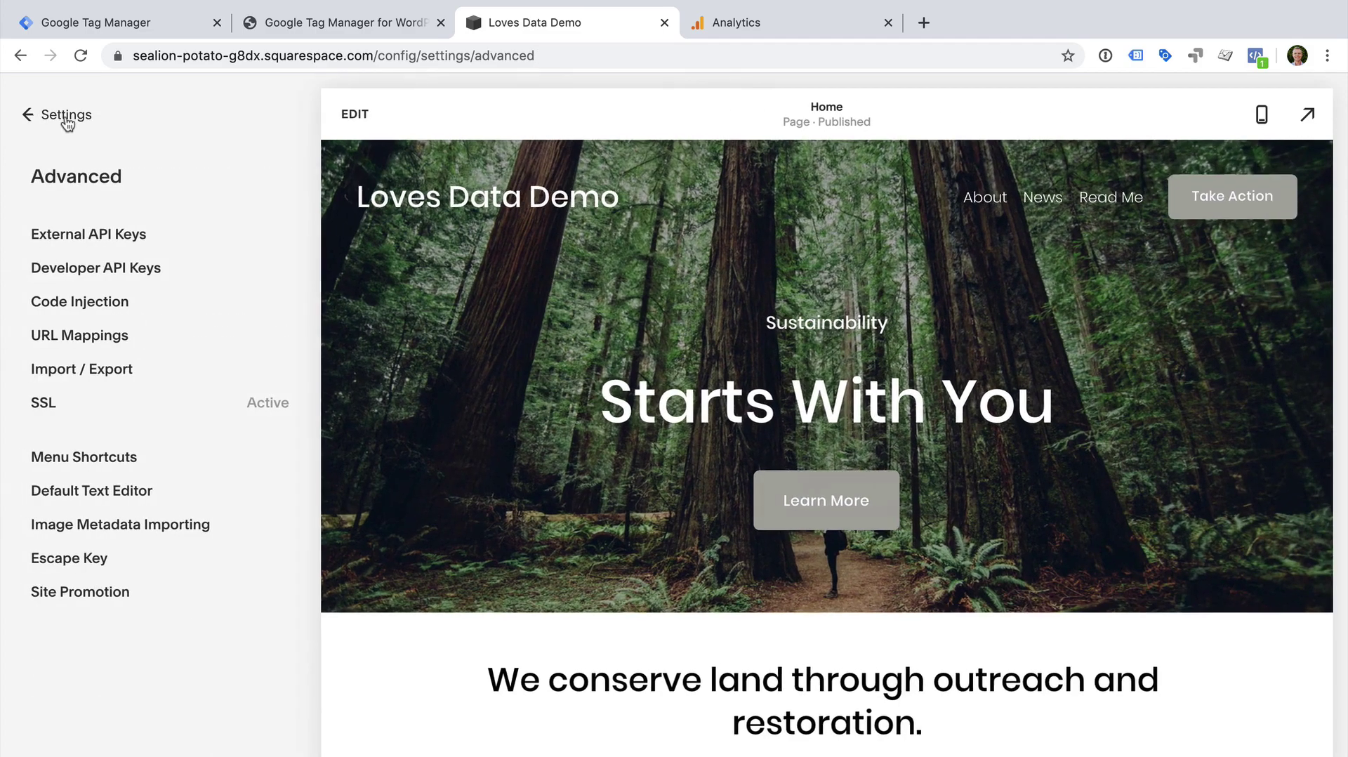
pyautogui.click(91, 239)
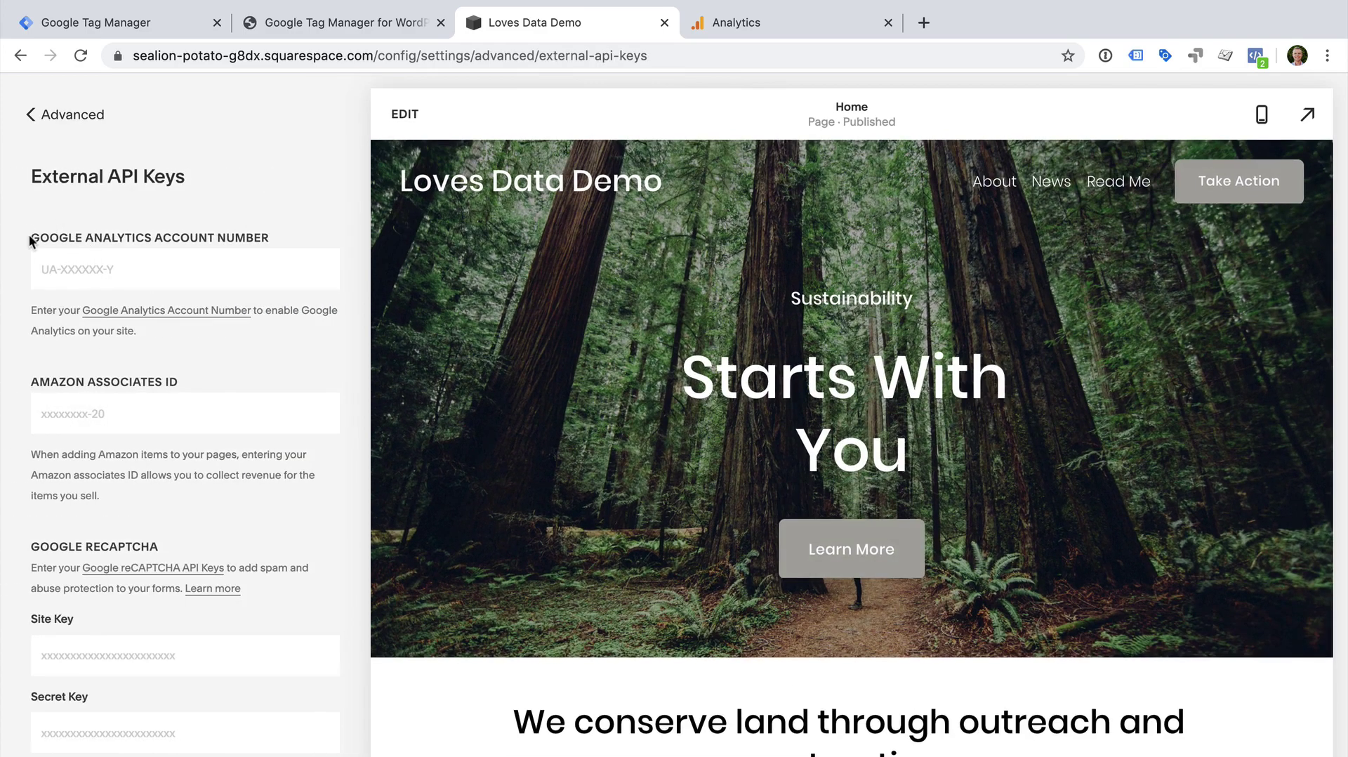
pyautogui.moveTo(28, 234); pyautogui.dragTo(270, 247)
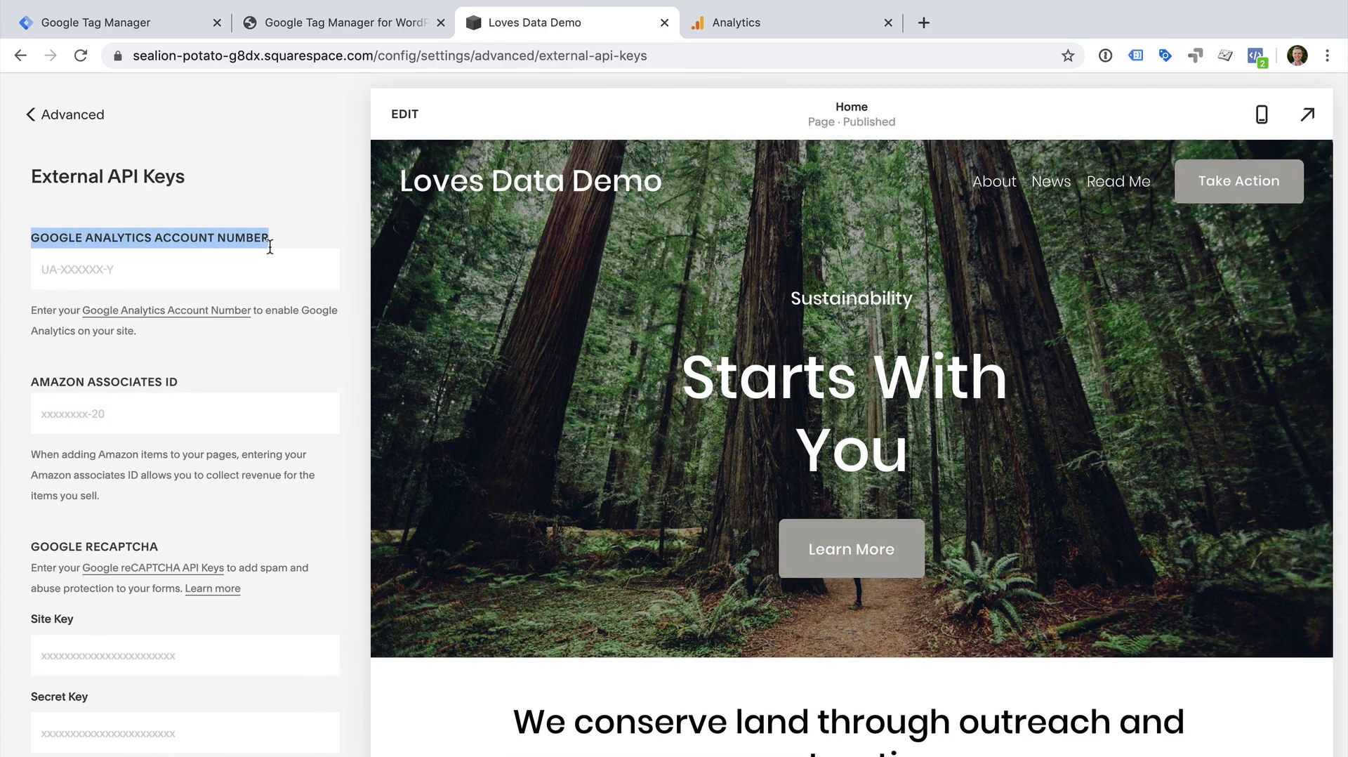
pyautogui.click(274, 234)
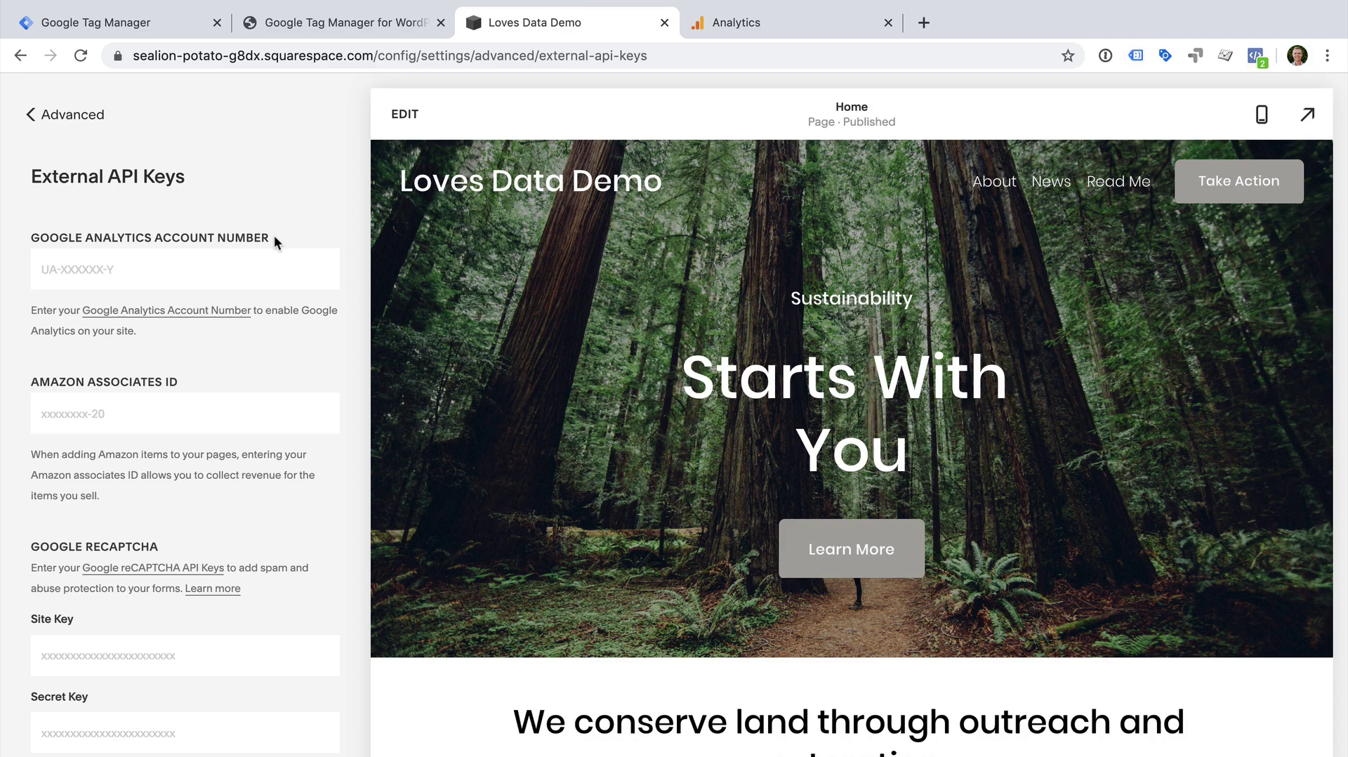
pyautogui.click(161, 23)
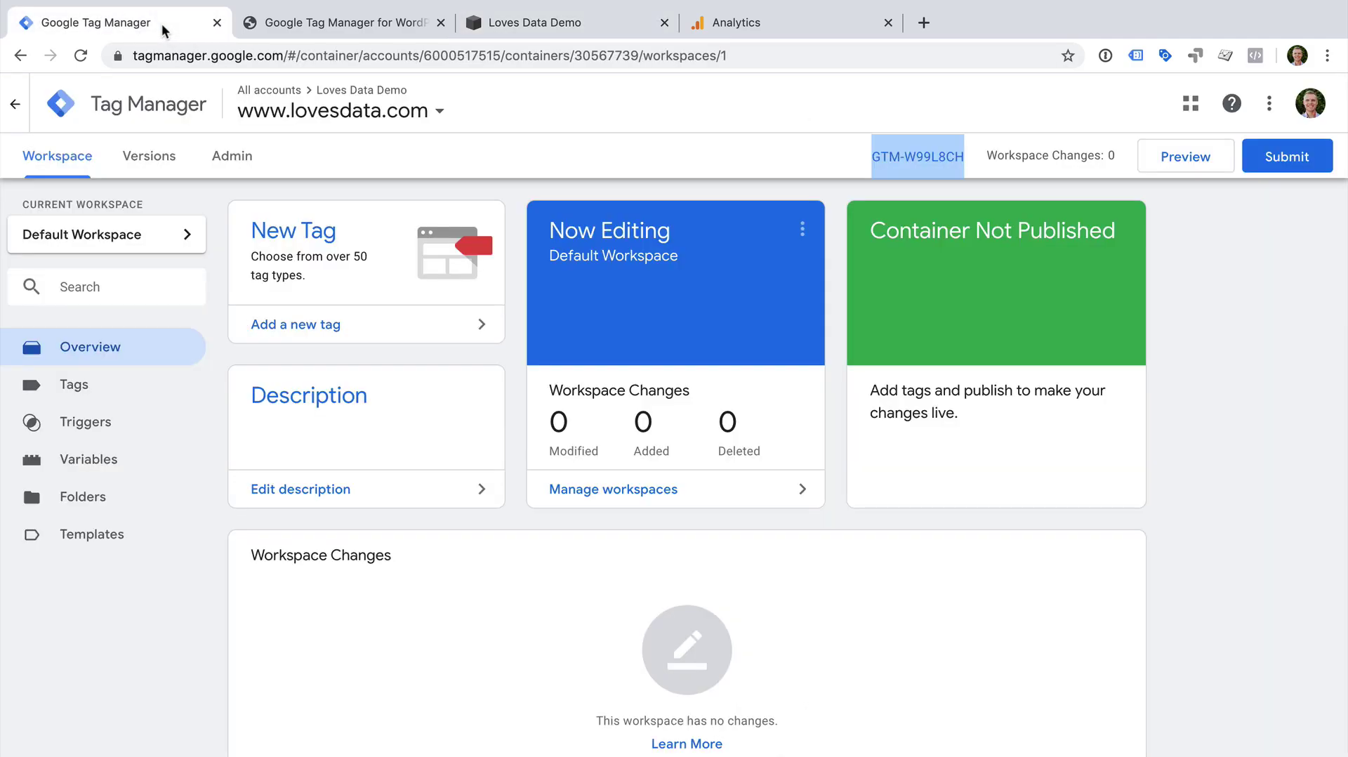
# Step: Start a new tag named "Google Analytics" and set its tag type to Google Analytics: Universal Analytics
pyautogui.click(340, 327)
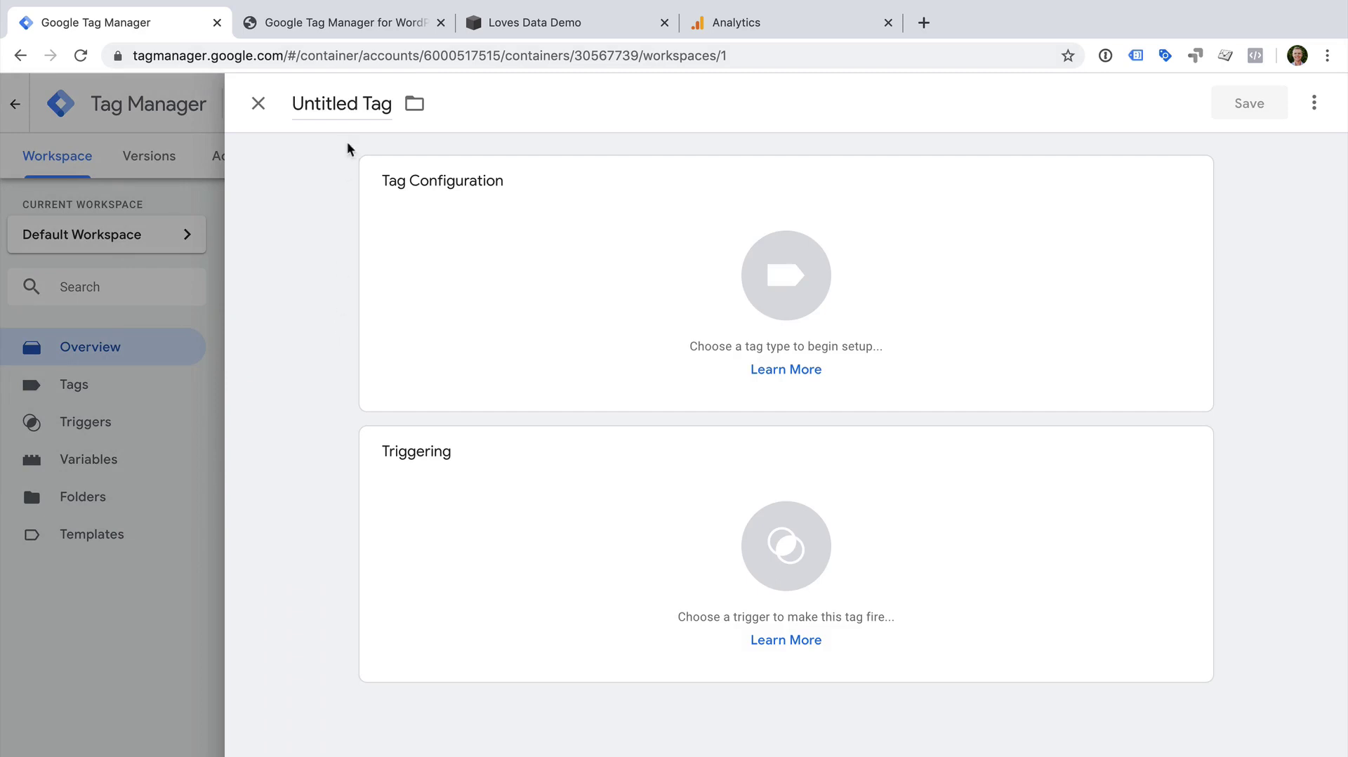
pyautogui.tripleClick(347, 118)
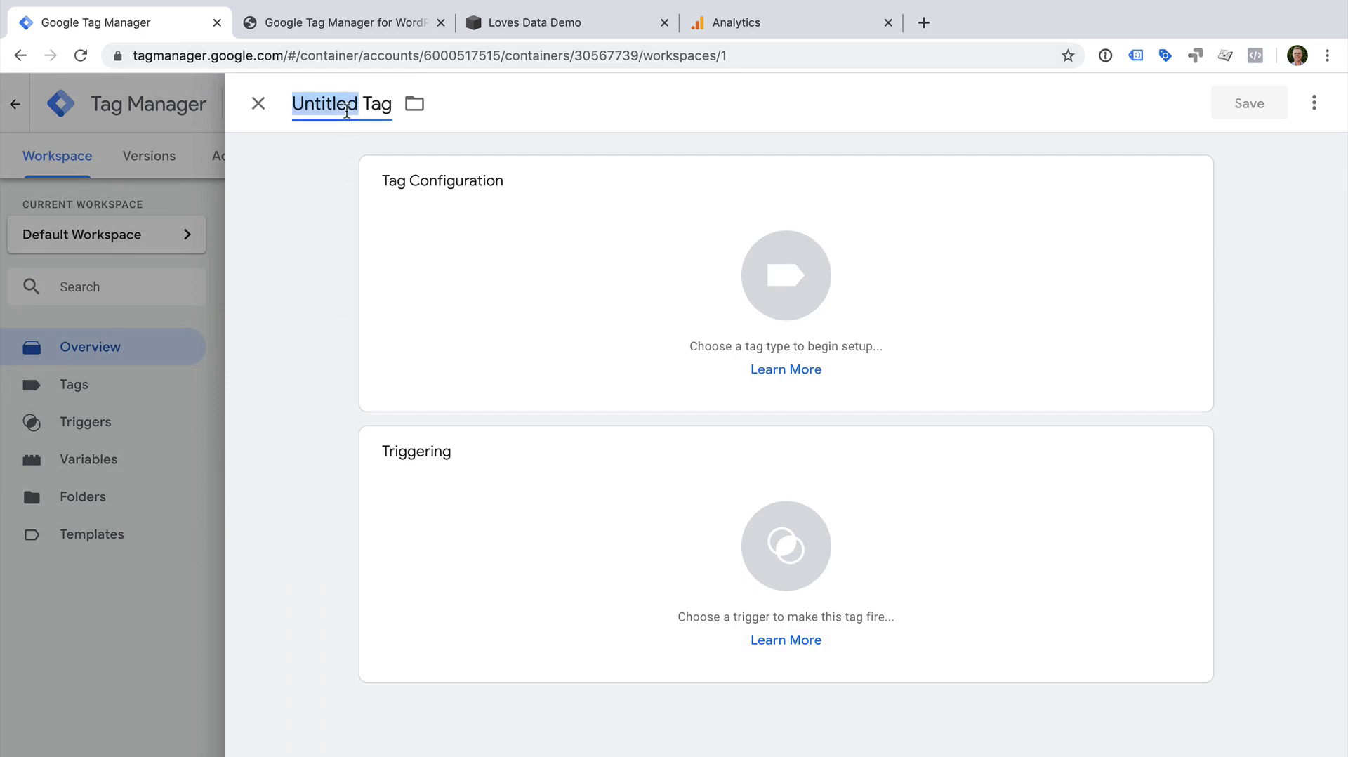
pyautogui.write('Google Analytics')
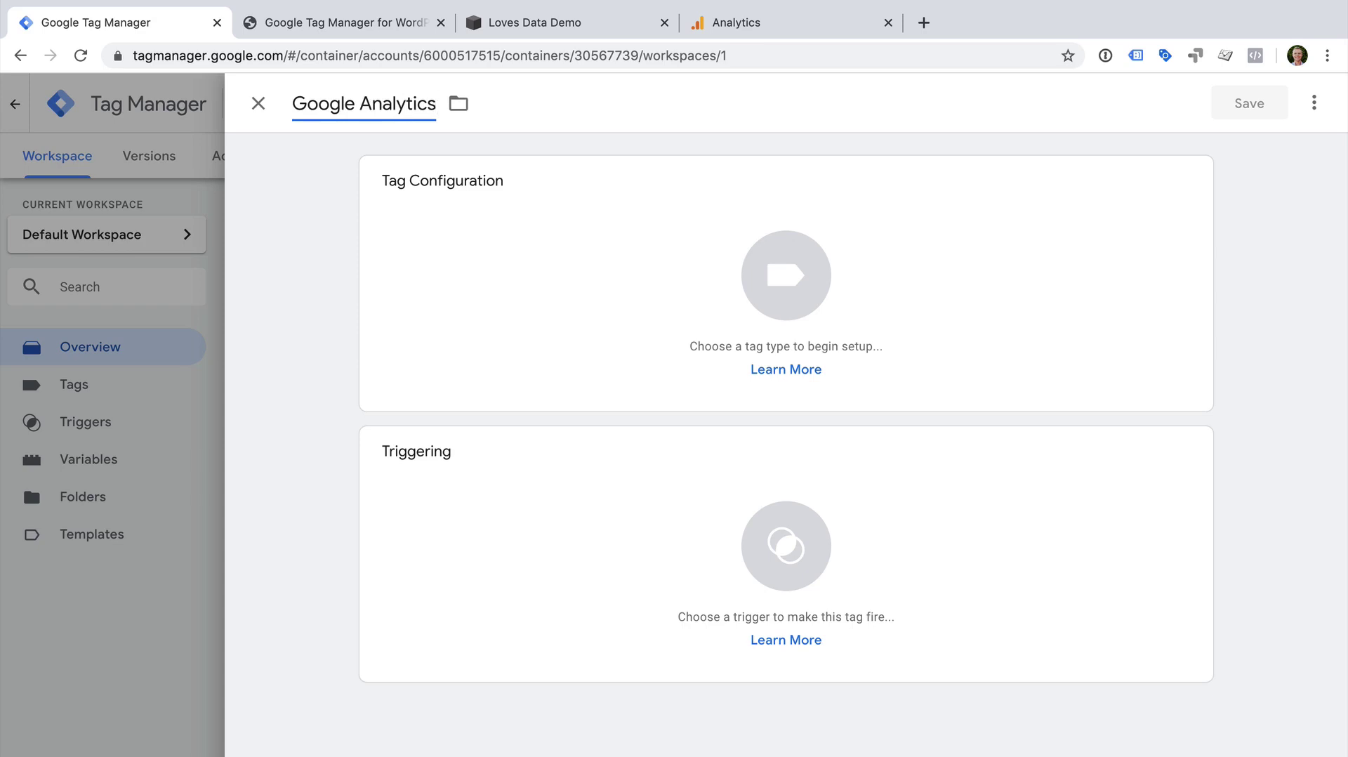
pyautogui.click(519, 232)
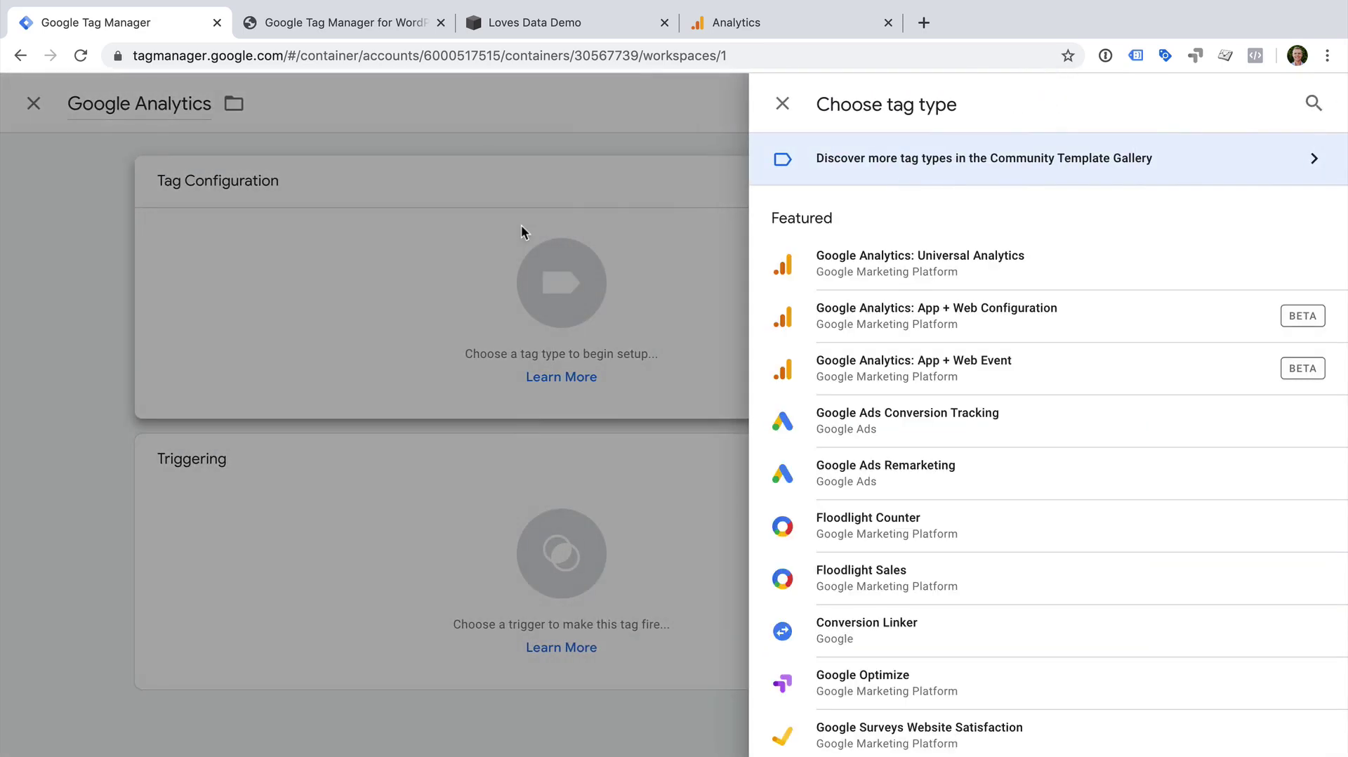
pyautogui.click(961, 263)
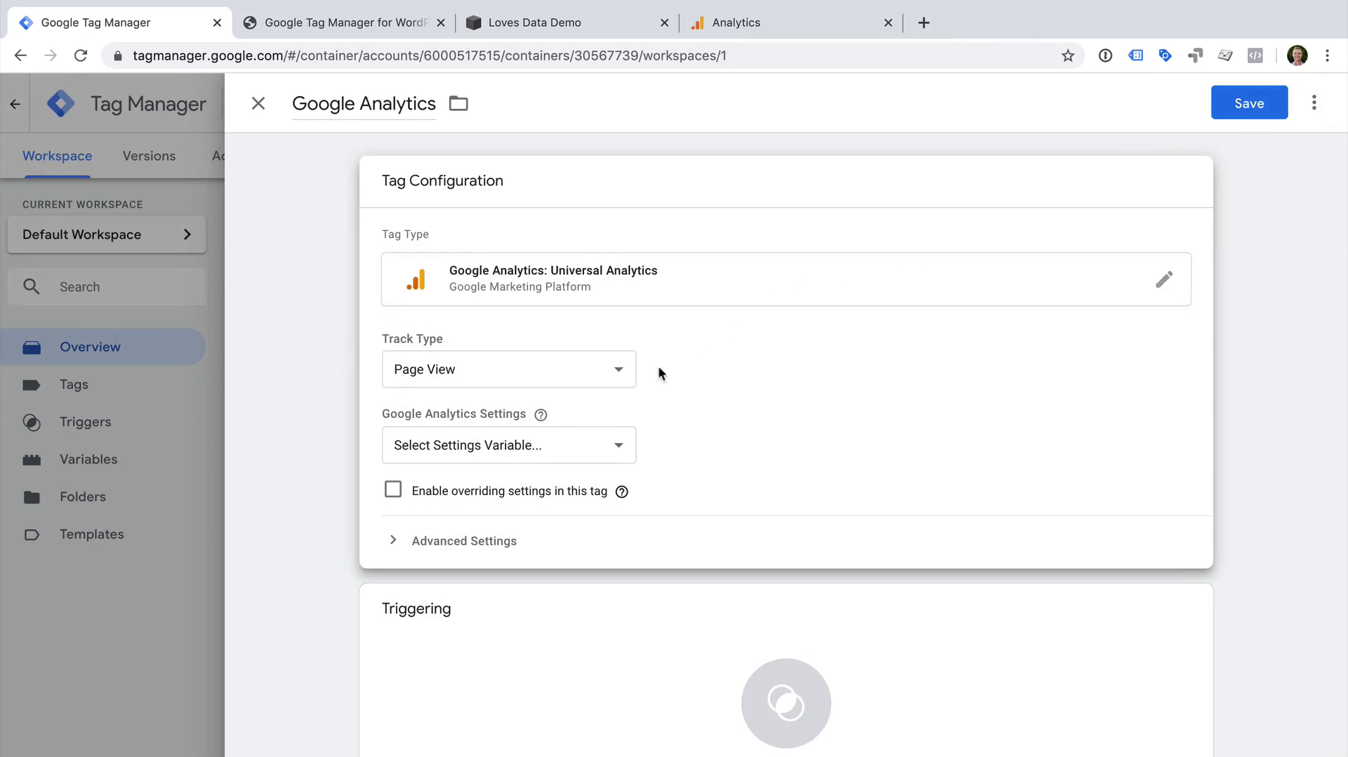
# Step: Start a new Google Analytics Settings variable for the tag and name it "Google Analytics"
pyautogui.click(488, 444)
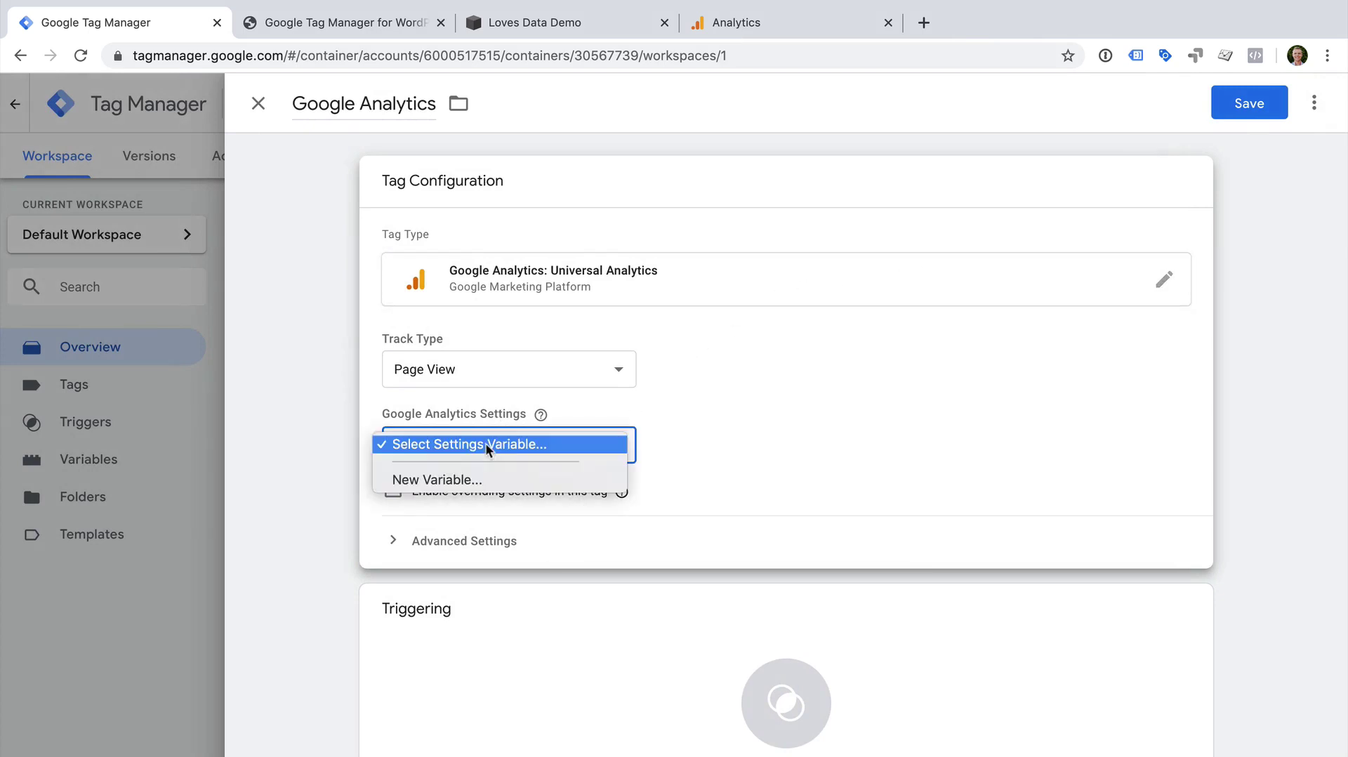
pyautogui.click(492, 480)
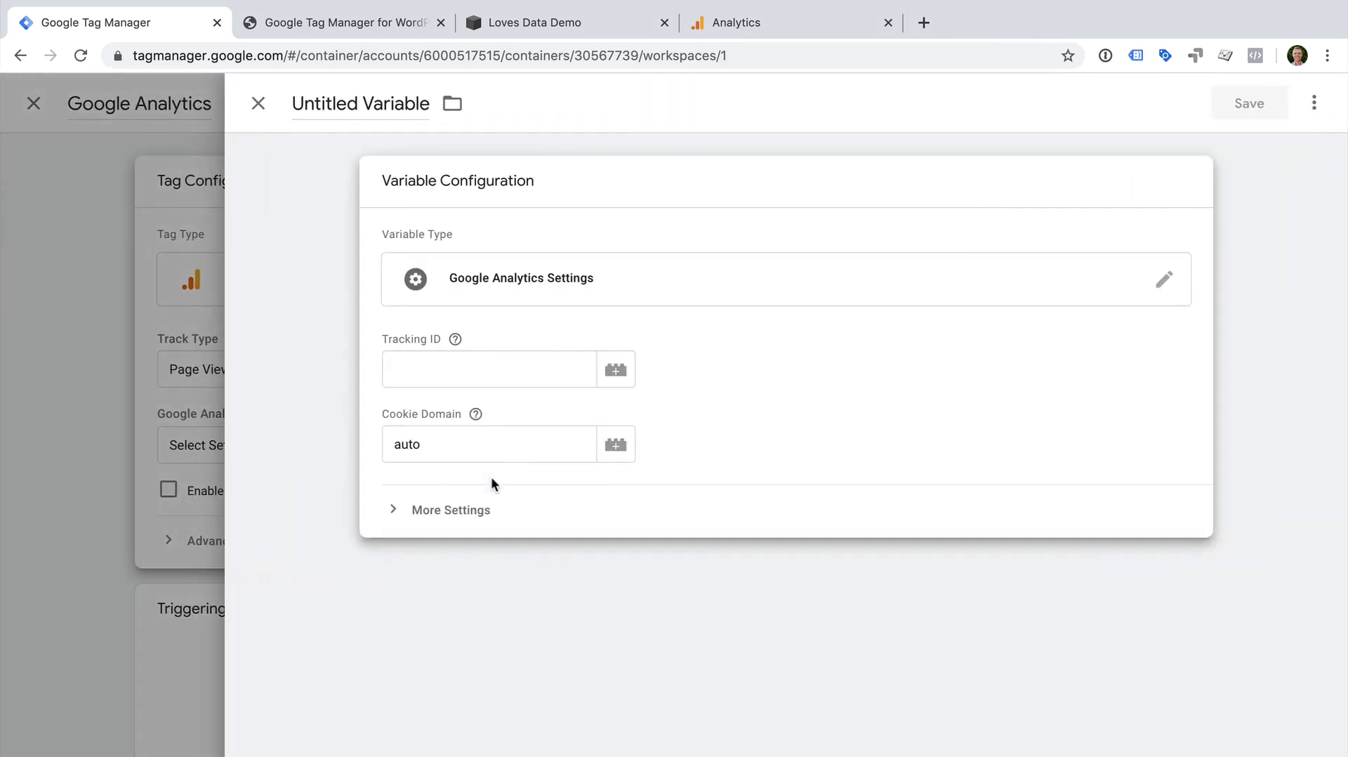
pyautogui.click(393, 97)
pyautogui.write('Google Analytics')
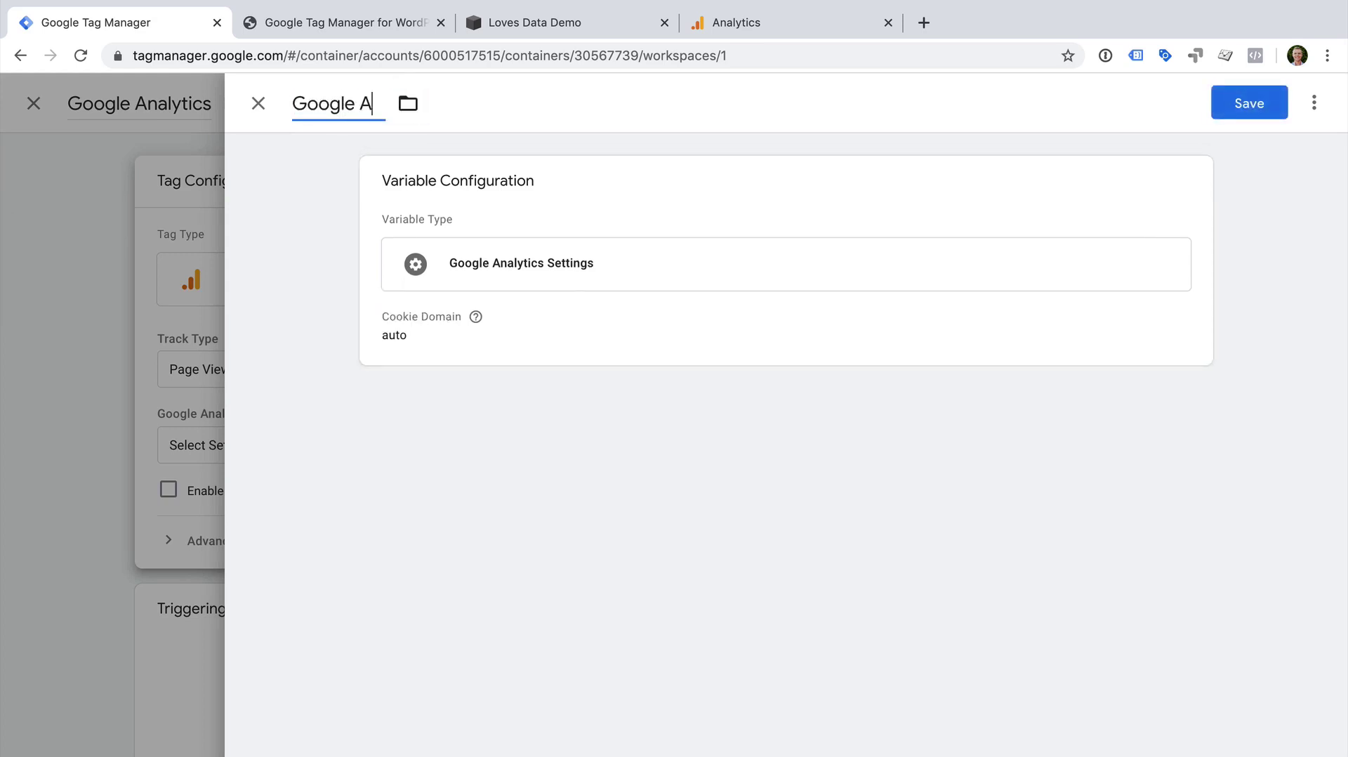
pyautogui.click(535, 262)
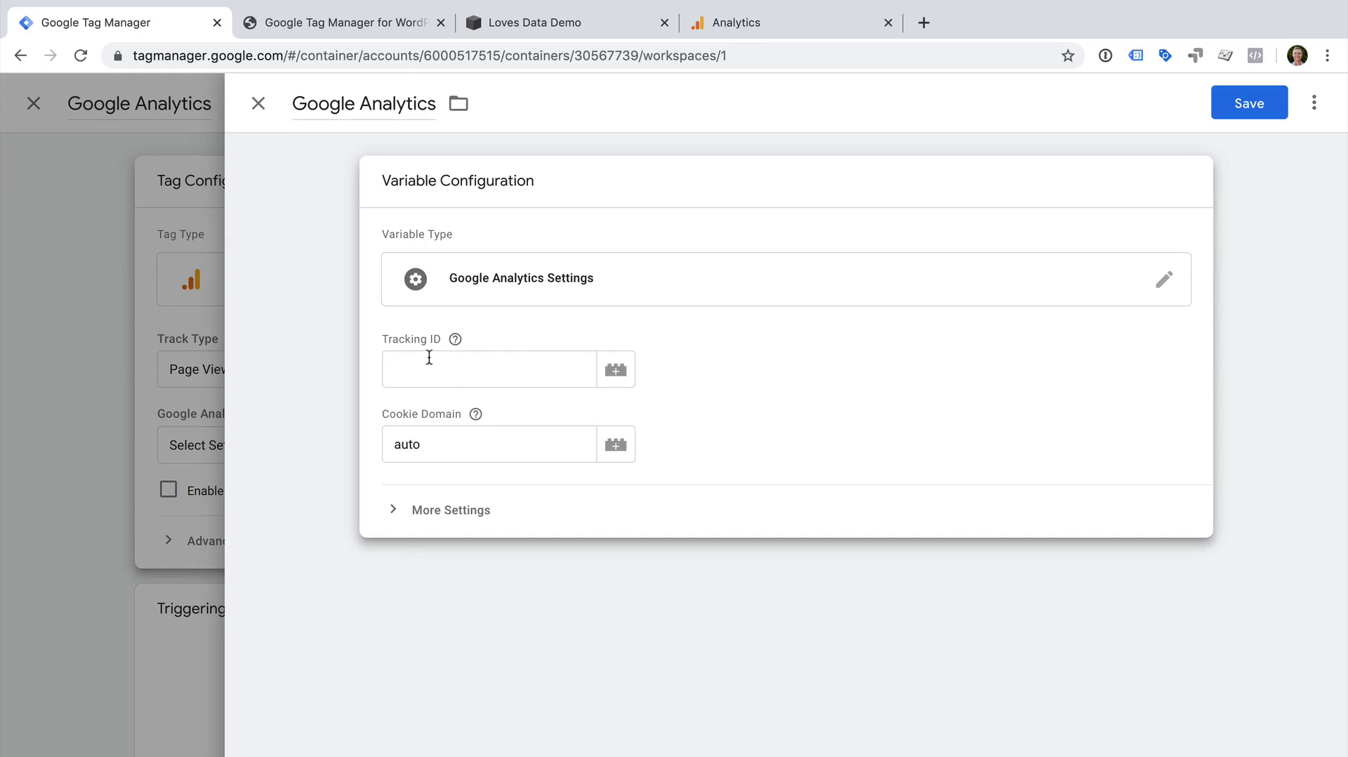
# Step: Switch to Google Analytics and copy the Loves Data Demo property's tracking ID from its tracking code settings
pyautogui.click(751, 21)
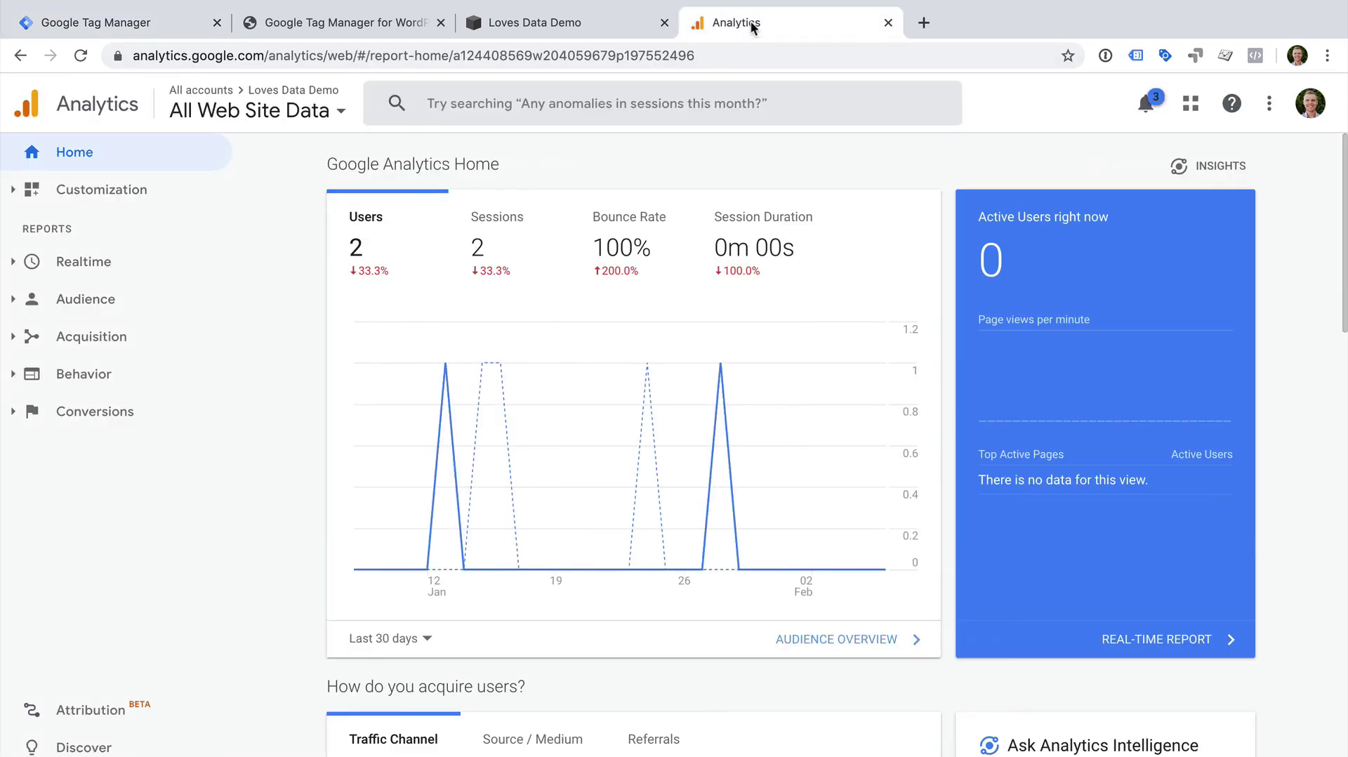
pyautogui.click(85, 747)
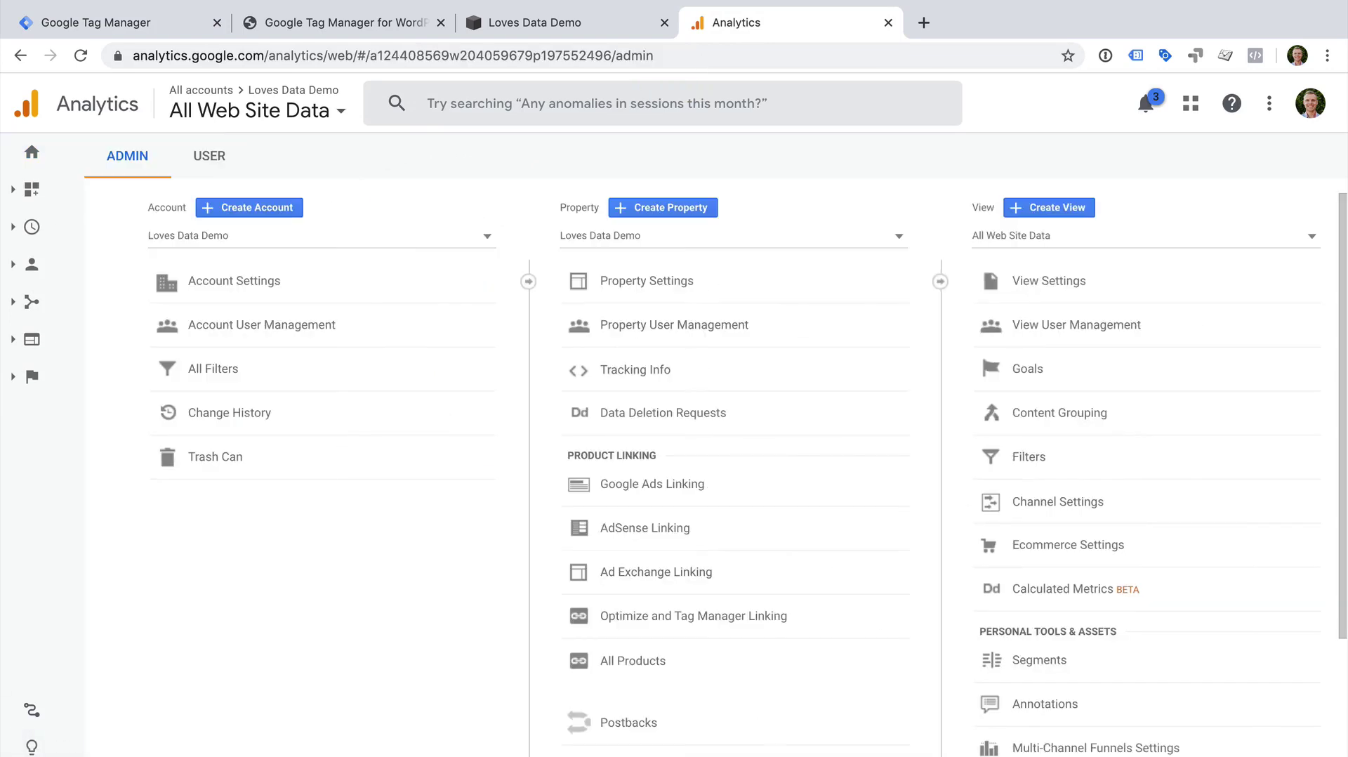
pyautogui.click(670, 381)
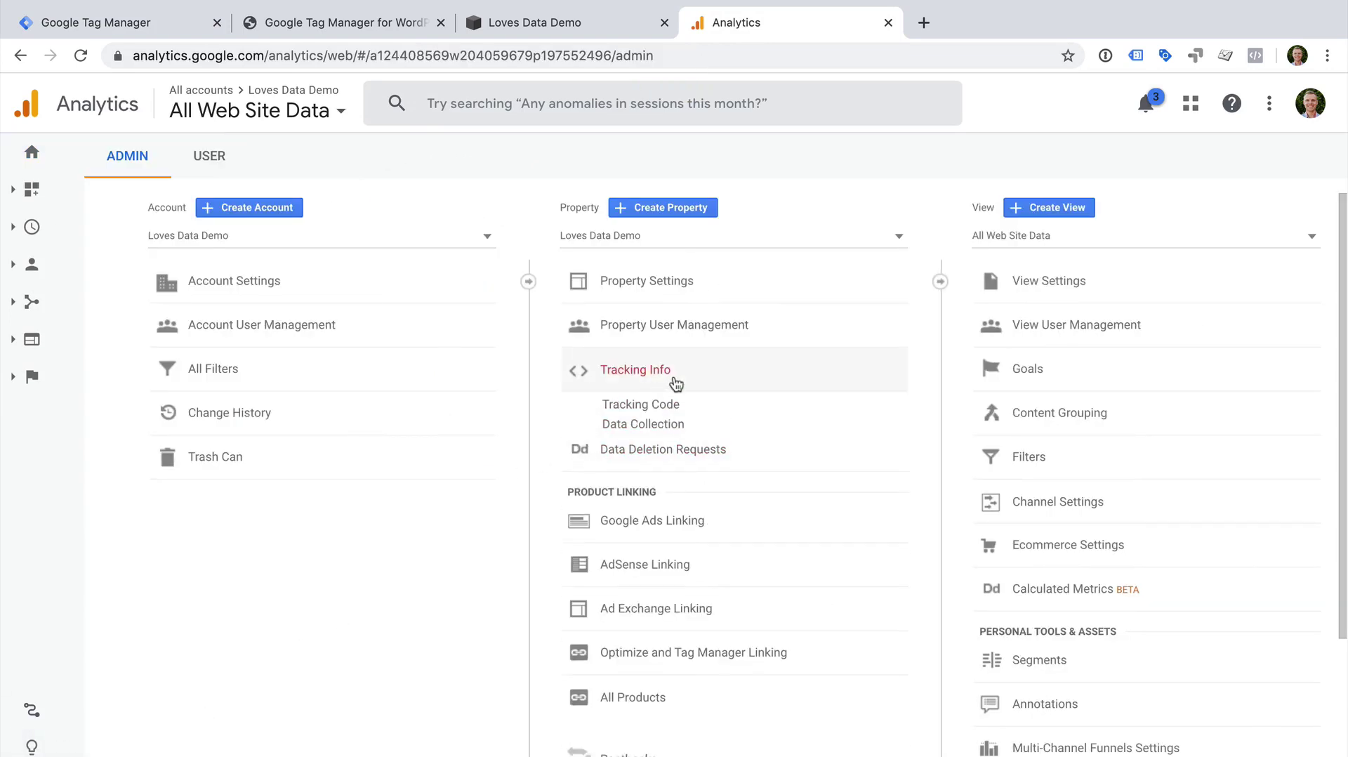
pyautogui.click(682, 402)
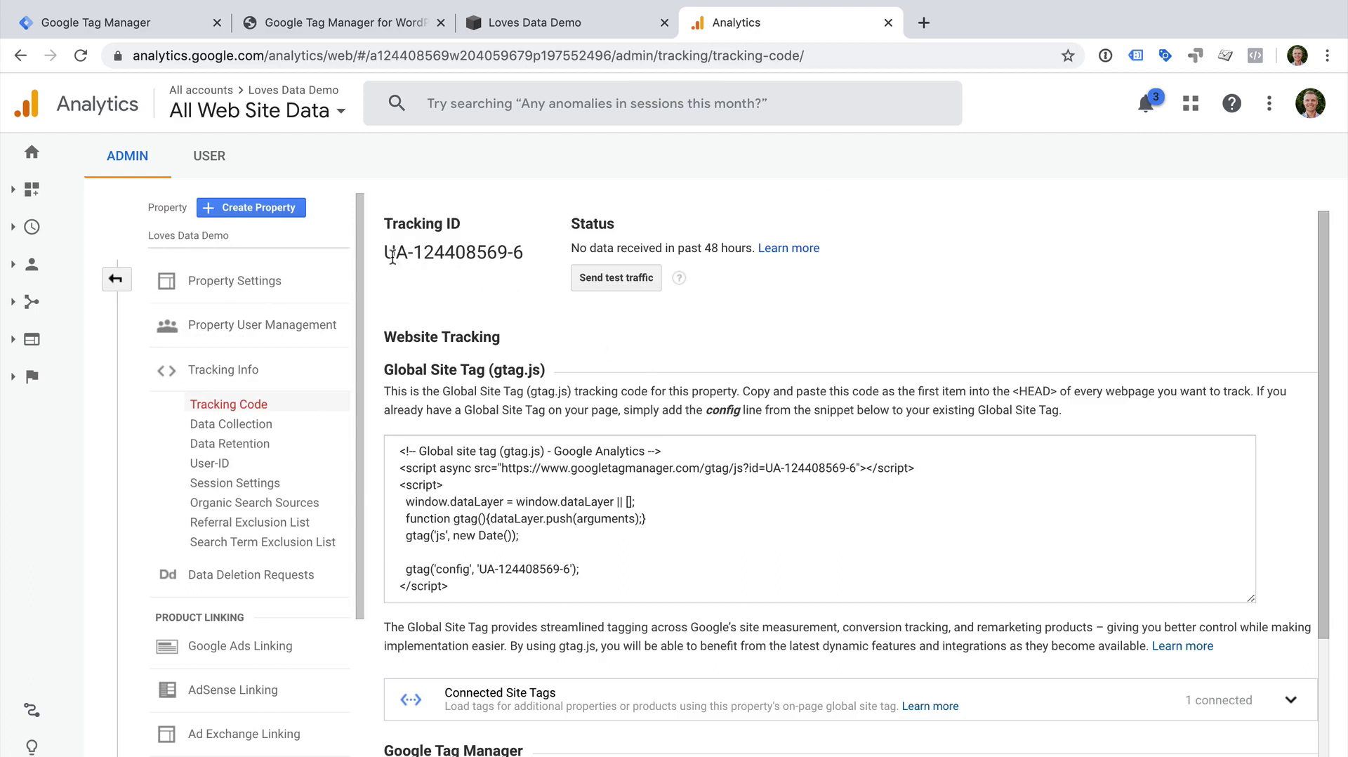
pyautogui.moveTo(385, 253); pyautogui.dragTo(541, 258)
pyautogui.press('super+c')
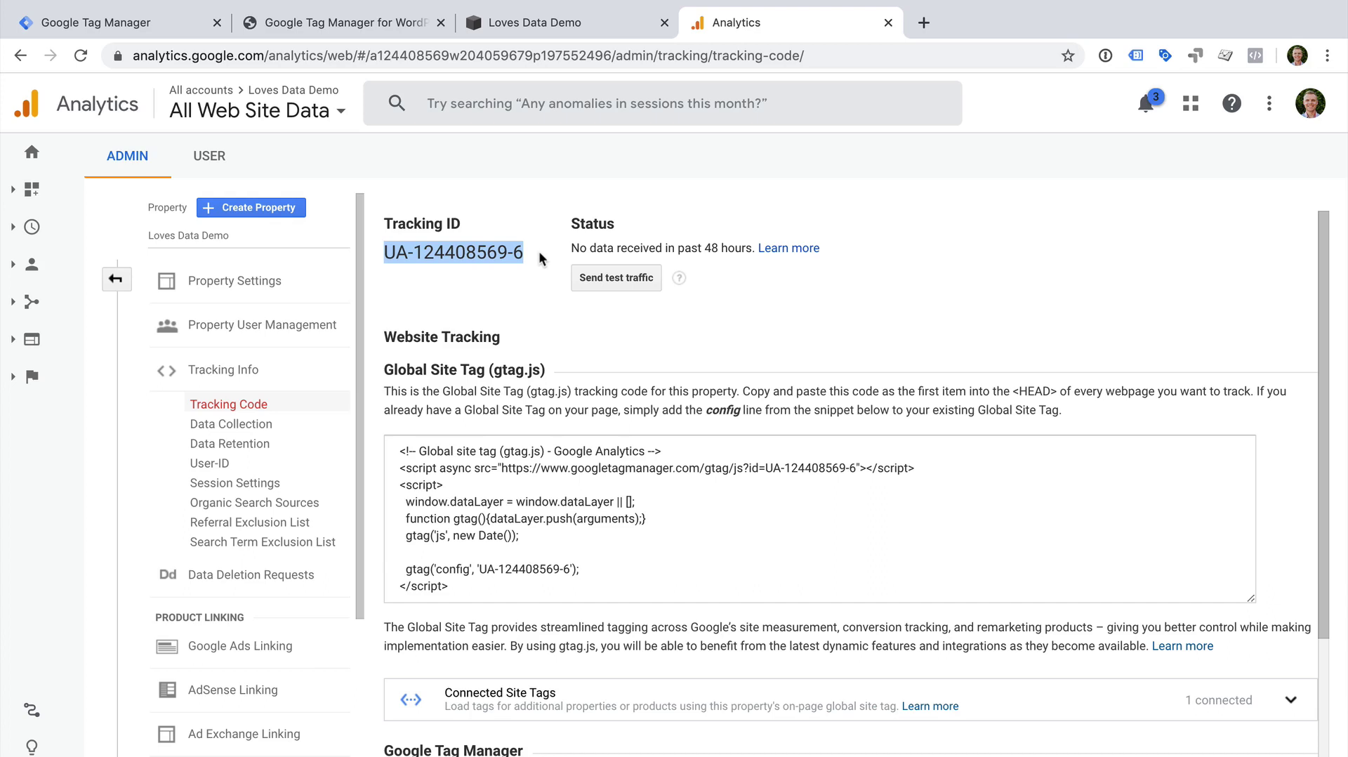
# Step: Back in Tag Manager, paste the copied ID as the settings variable's tracking ID and save the variable
pyautogui.click(158, 27)
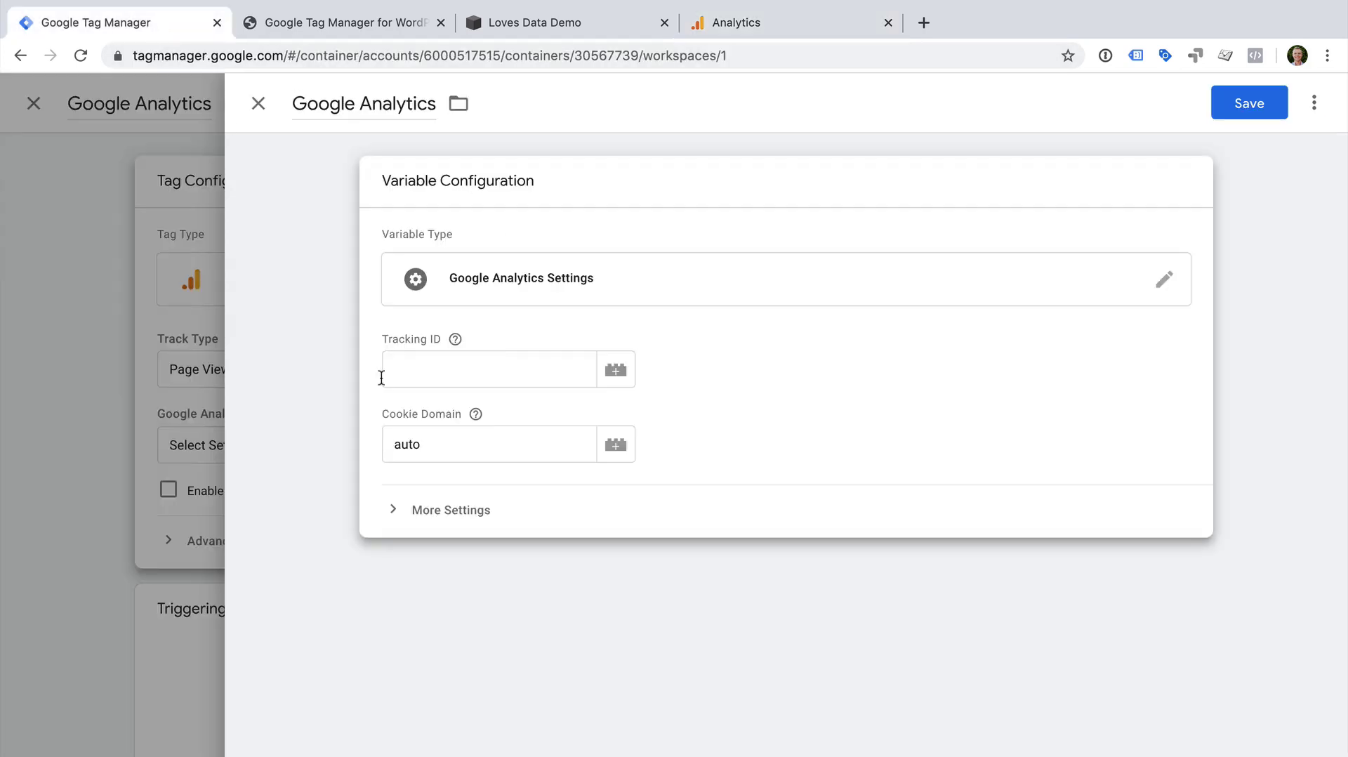
pyautogui.click(417, 365)
pyautogui.press('super+v')
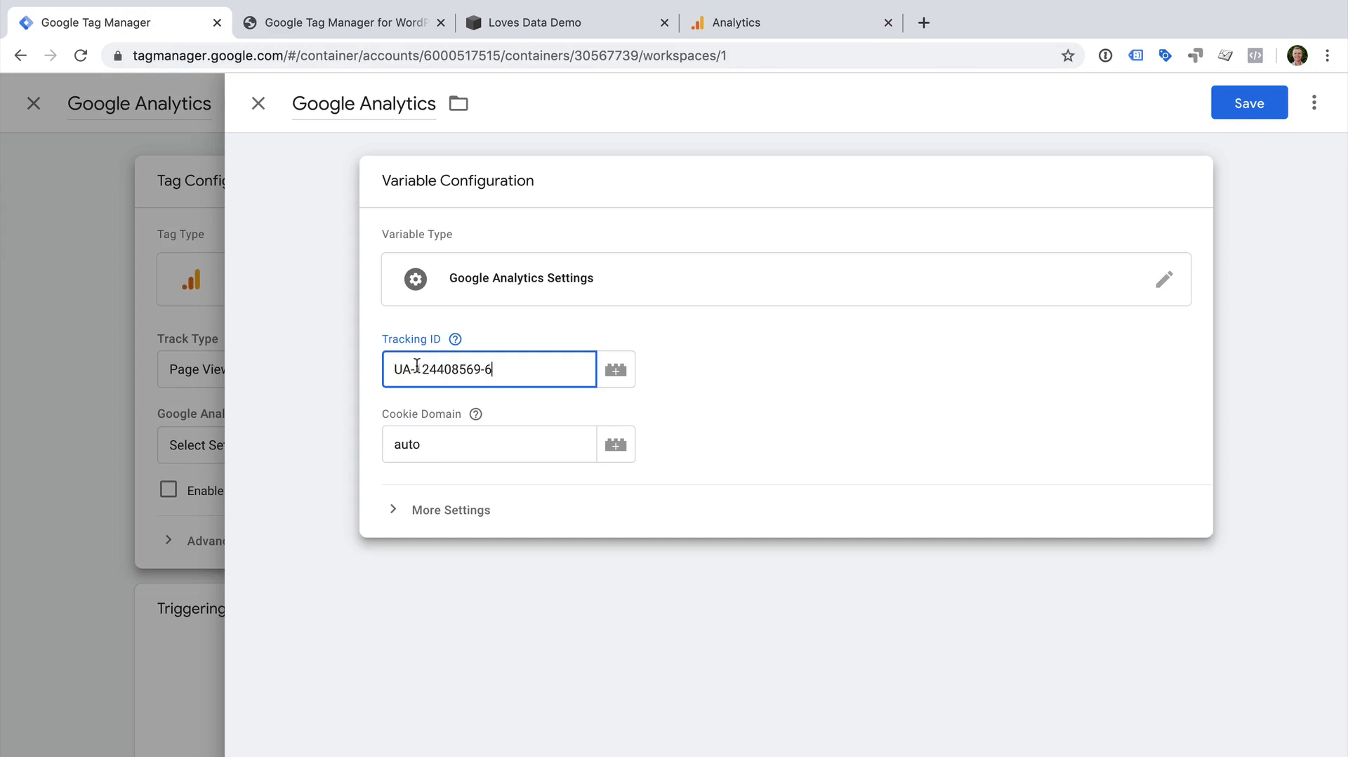
pyautogui.click(1265, 102)
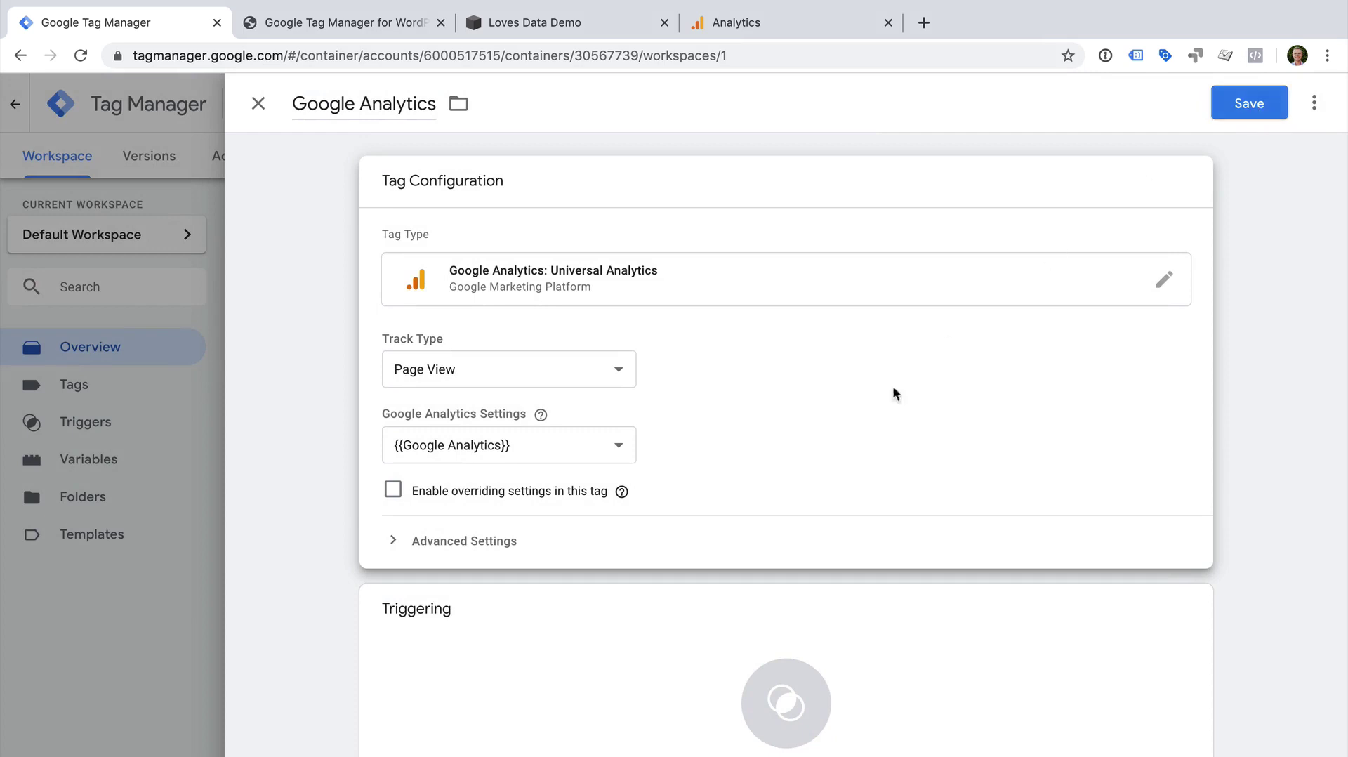
# Step: Set the Google Analytics tag to fire on the All Pages trigger and save the tag
pyautogui.click(619, 640)
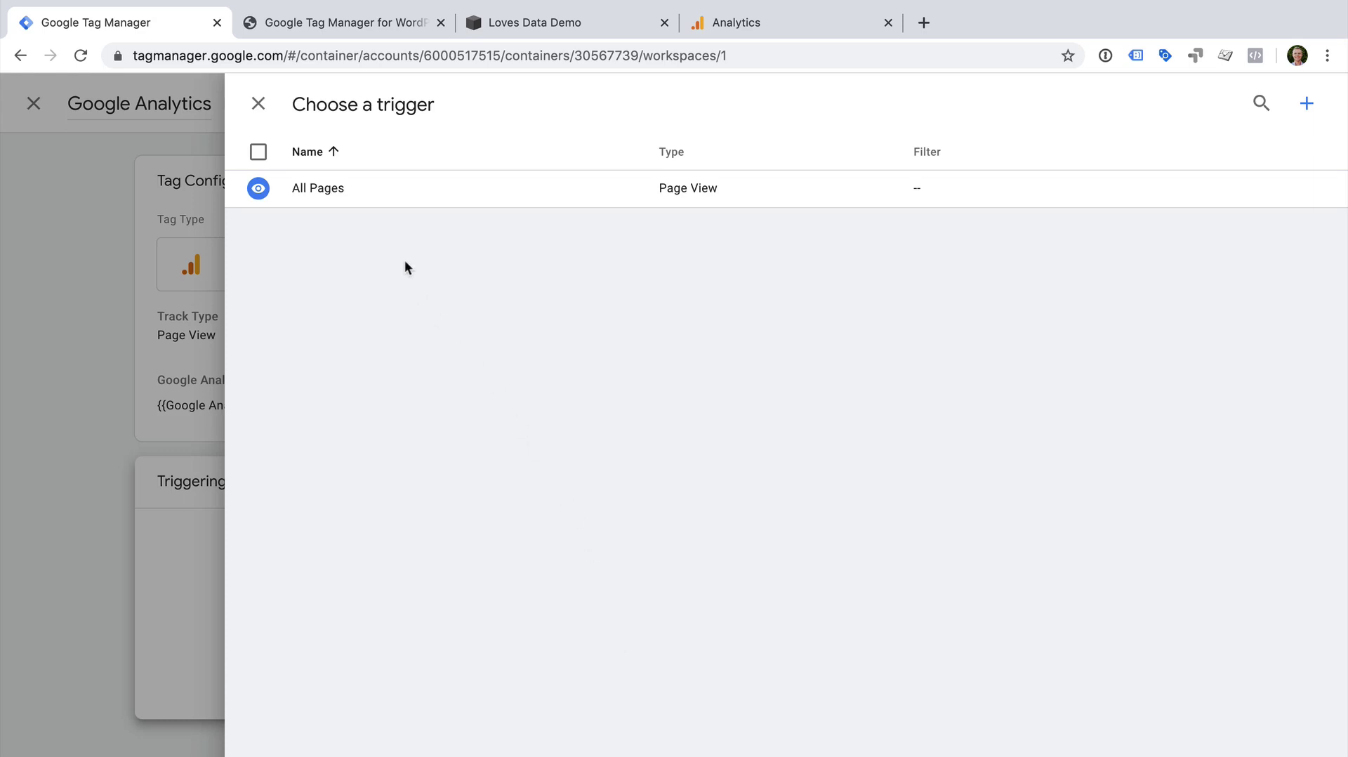
pyautogui.click(318, 188)
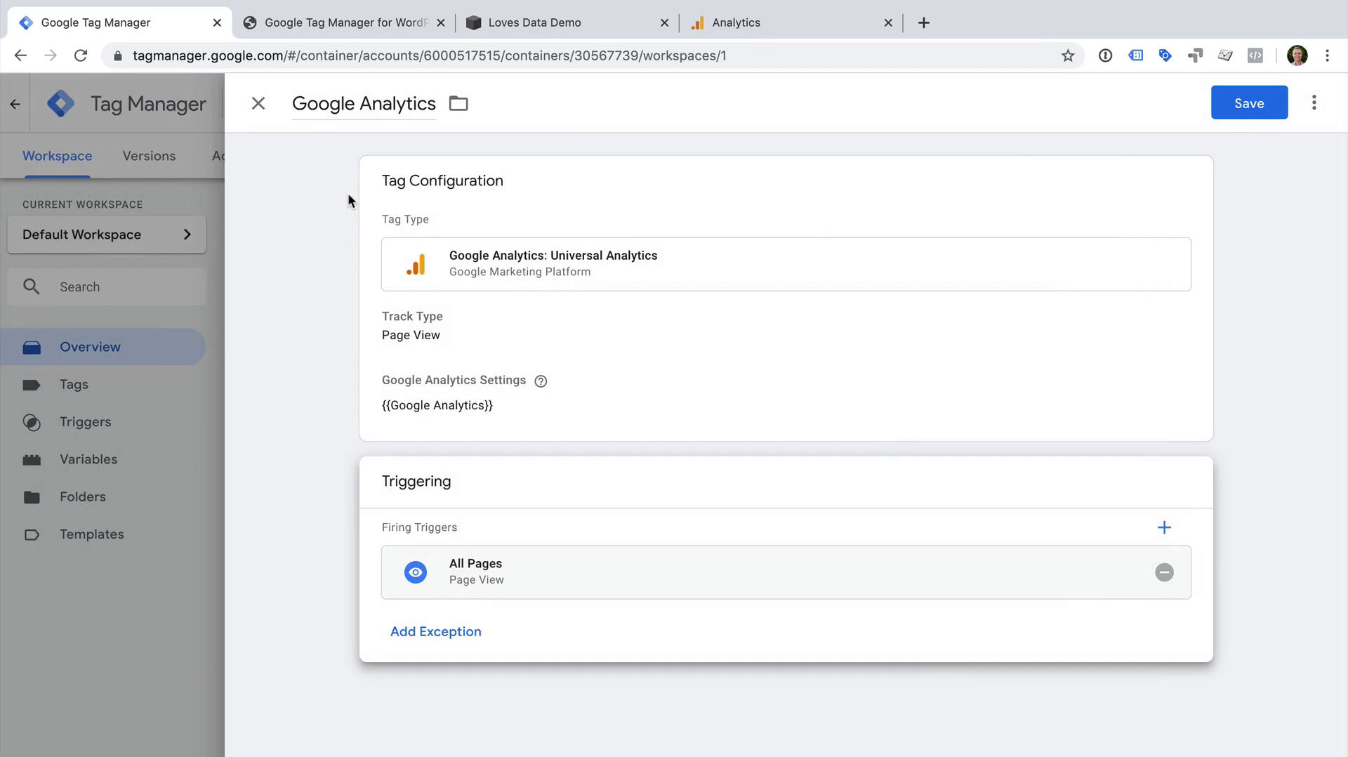
pyautogui.click(1231, 102)
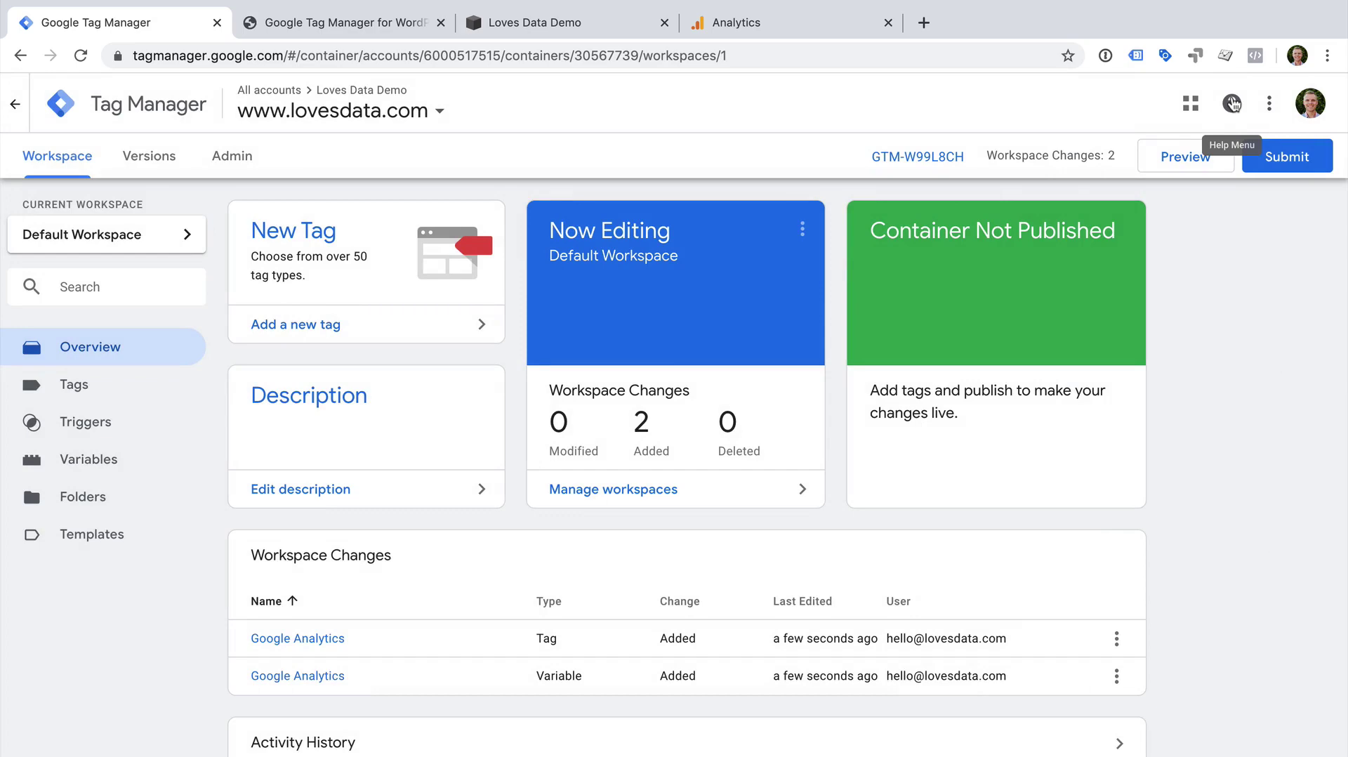
# Step: Submit the workspace changes with the version name "Added Google Analytics" and publish them to the Live environment
pyautogui.click(1286, 156)
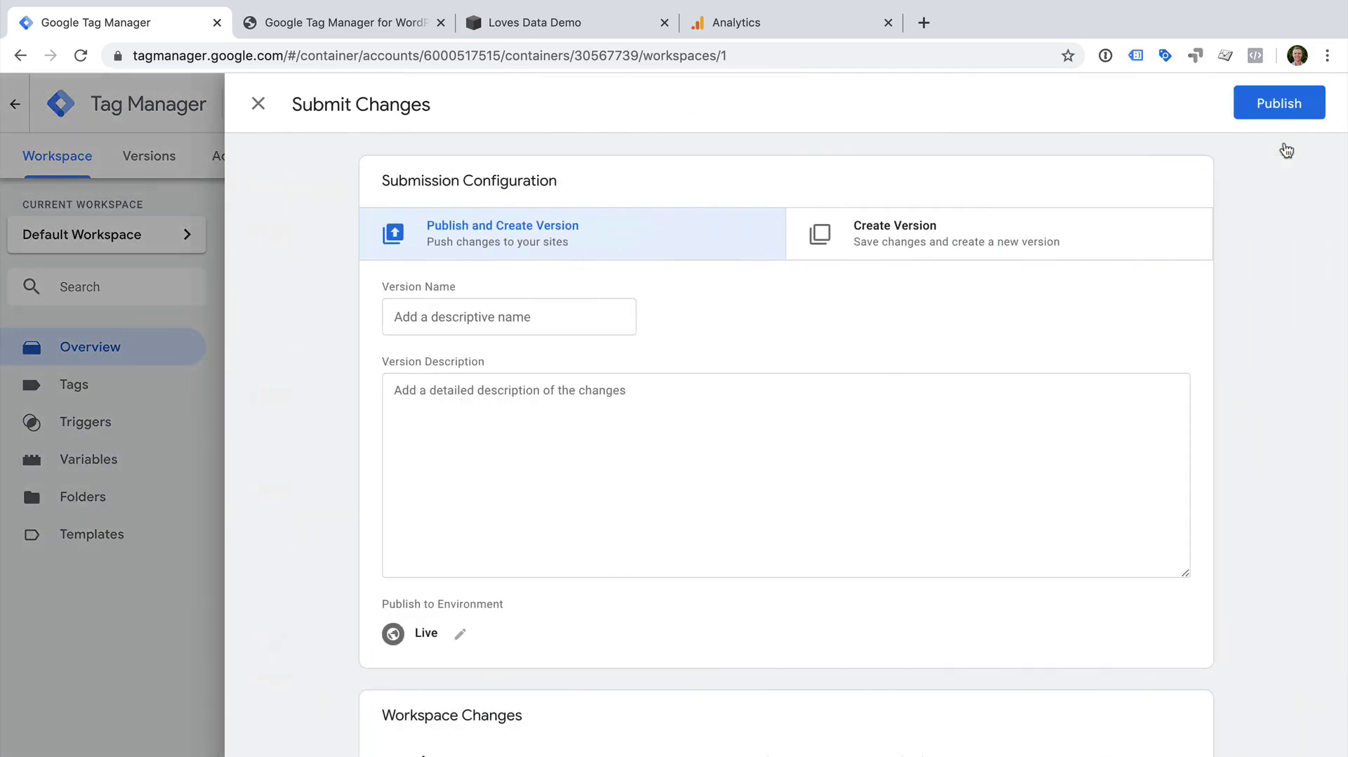
pyautogui.click(606, 308)
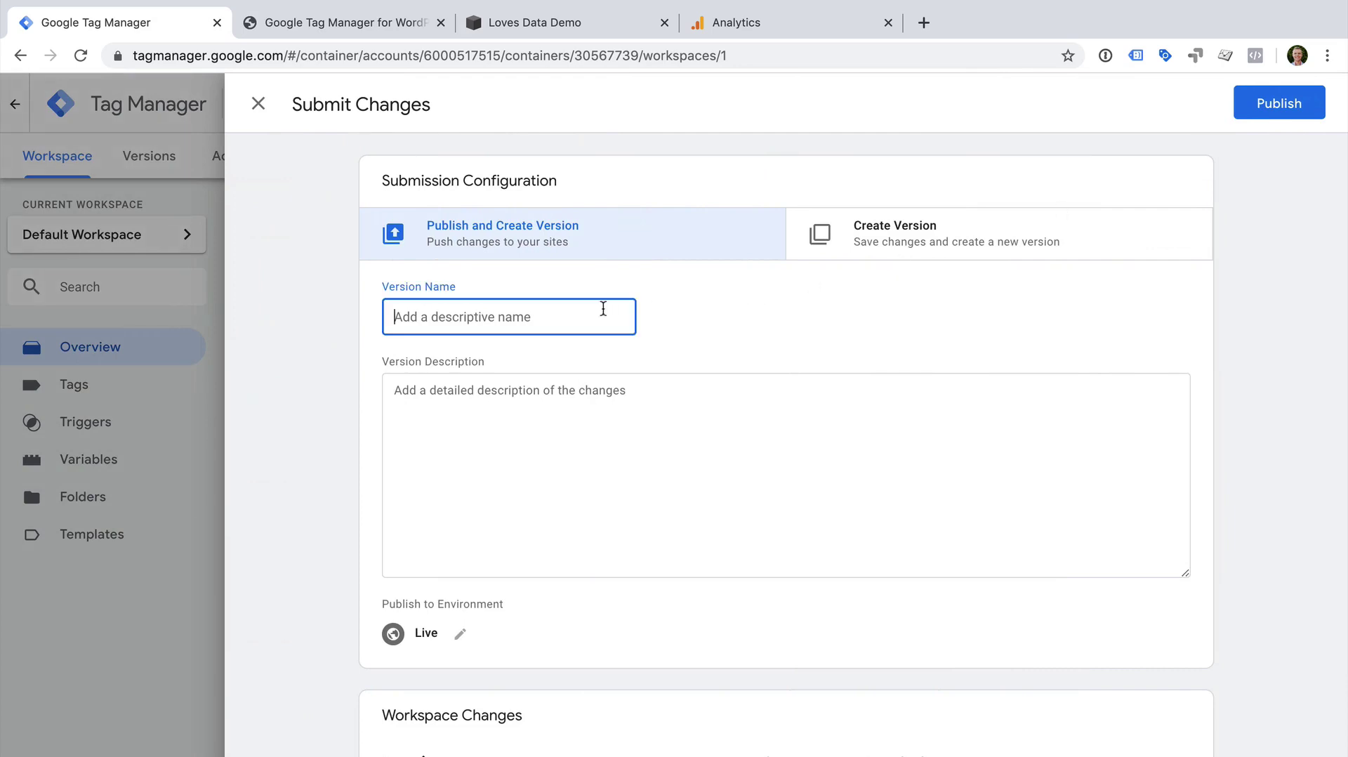
pyautogui.write('Added Go')
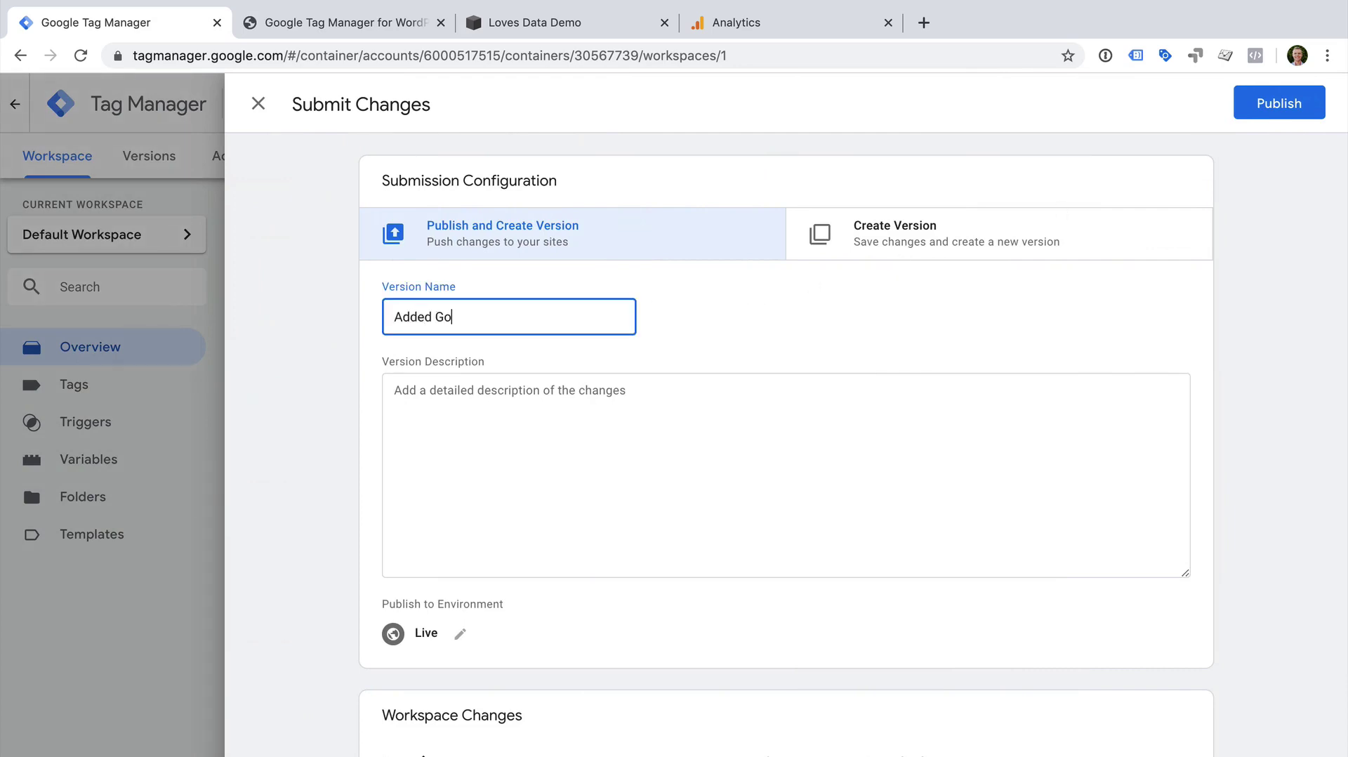
pyautogui.write('ogle Analytics')
pyautogui.click(1268, 105)
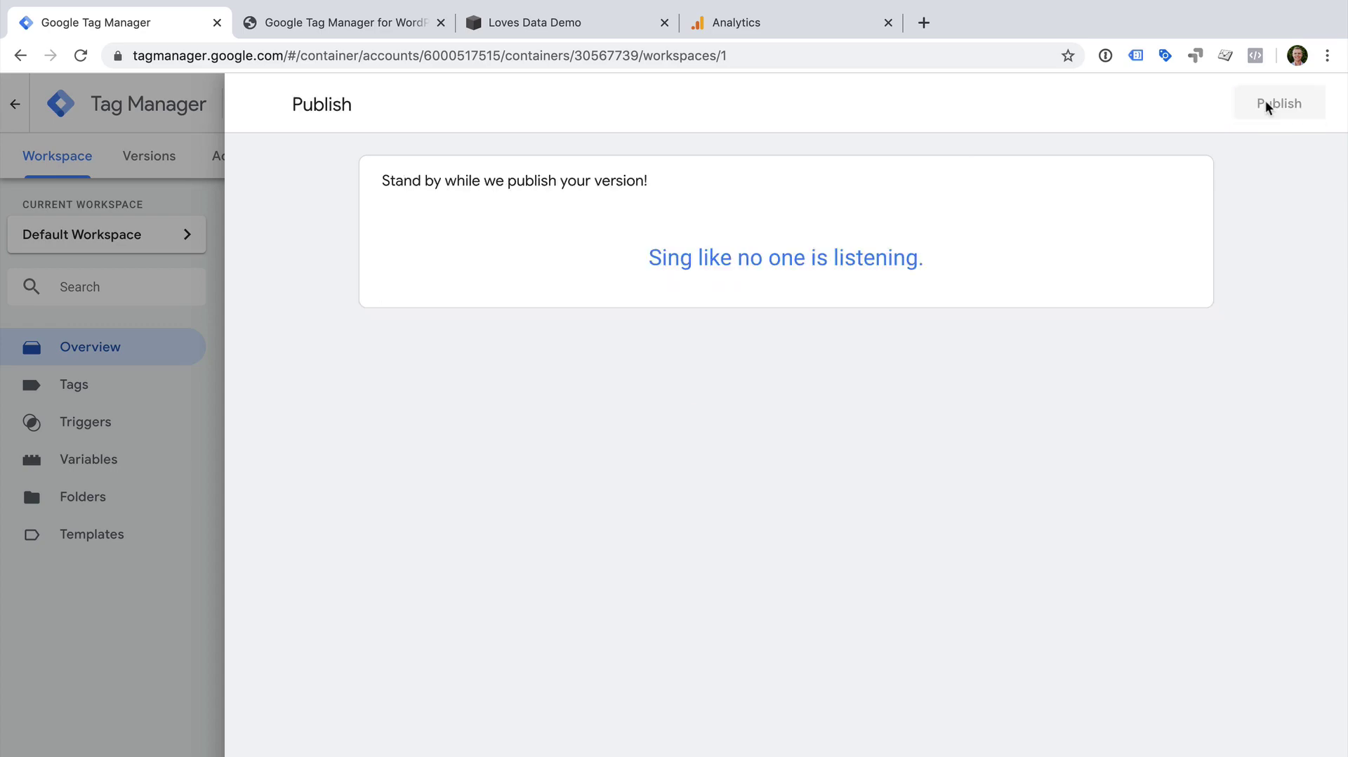